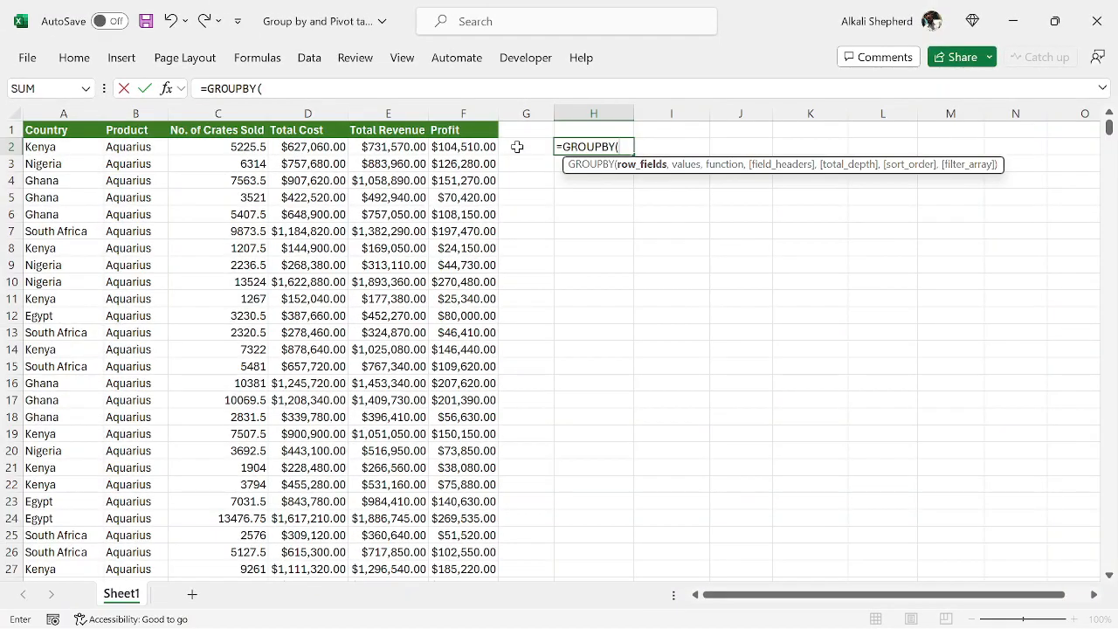
{"action": "left_click", "coordinate": [54, 129]}
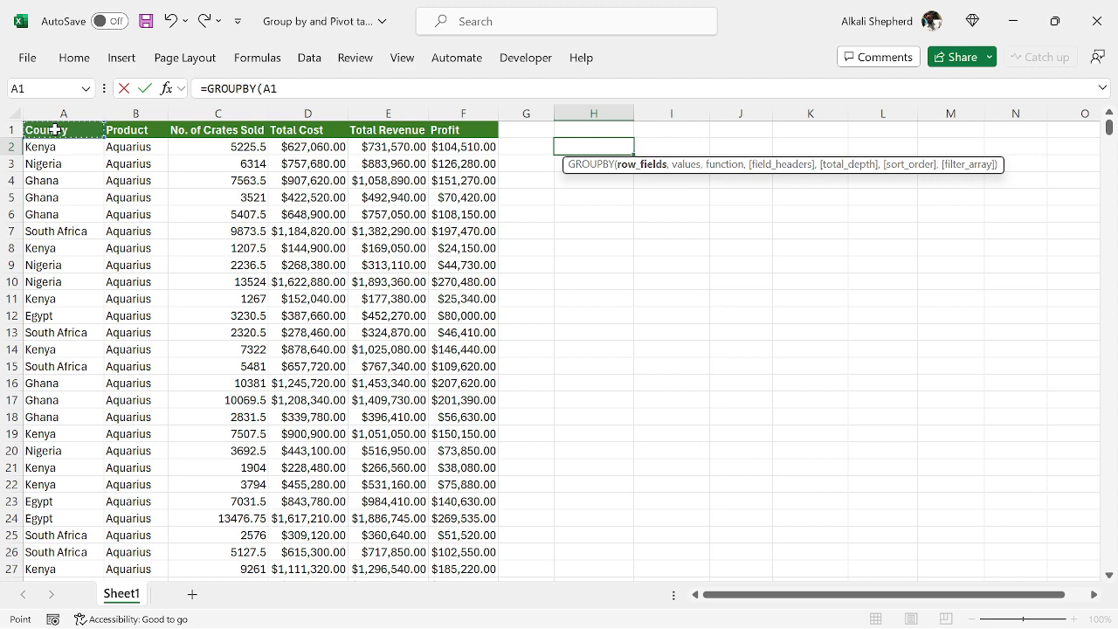
{"action": "key", "text": "ctrl+shift+Down"}
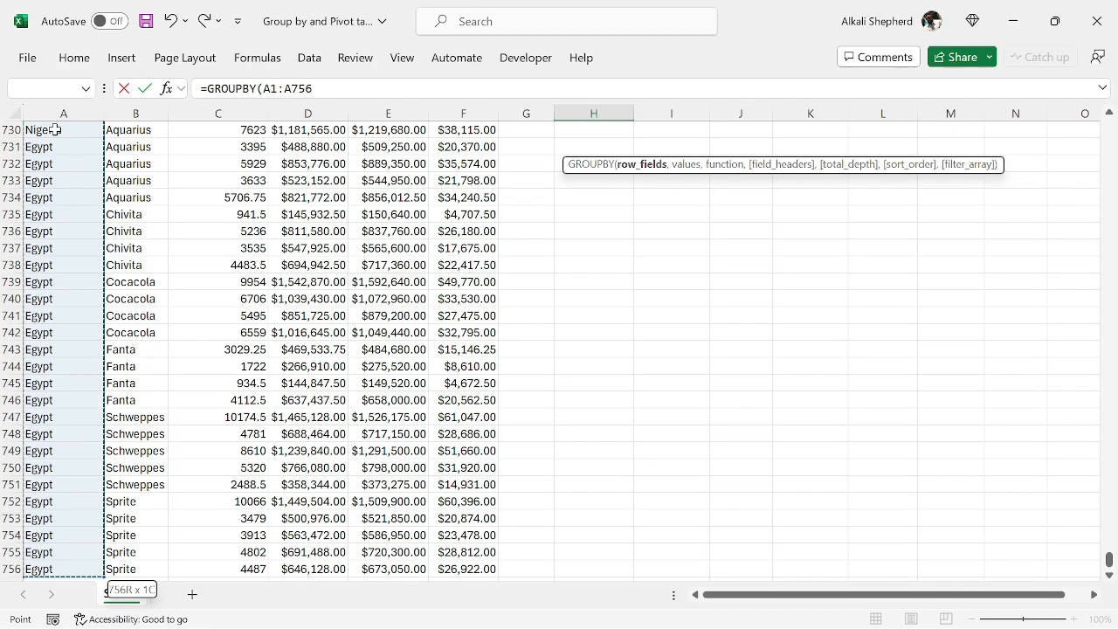
{"action": "key", "text": "ctrl+BackSpace"}
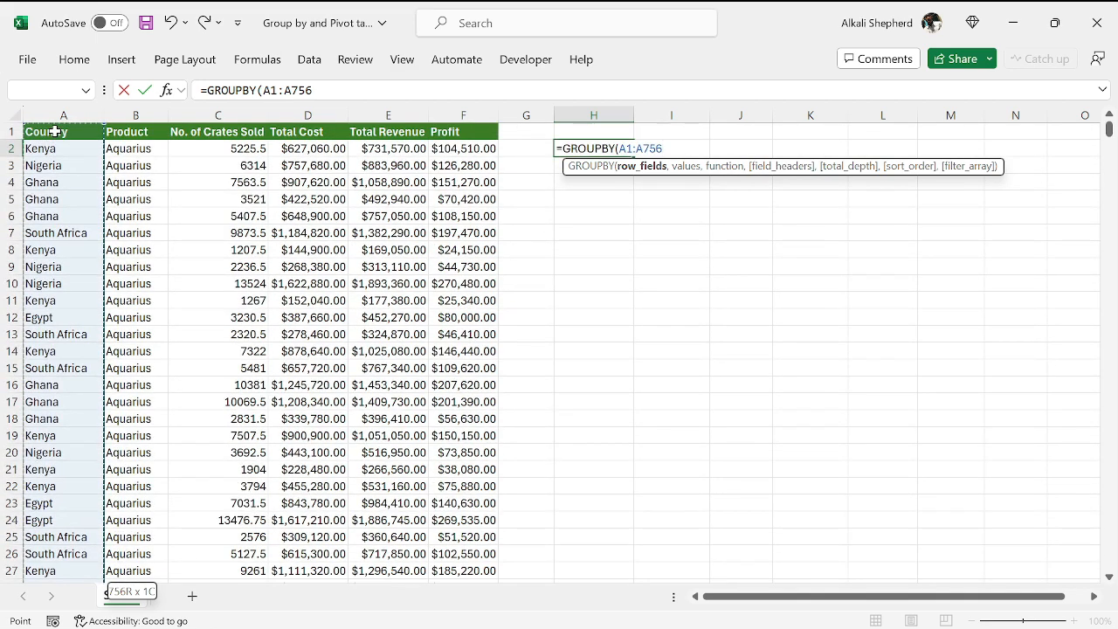
{"action": "type", "text": ","}
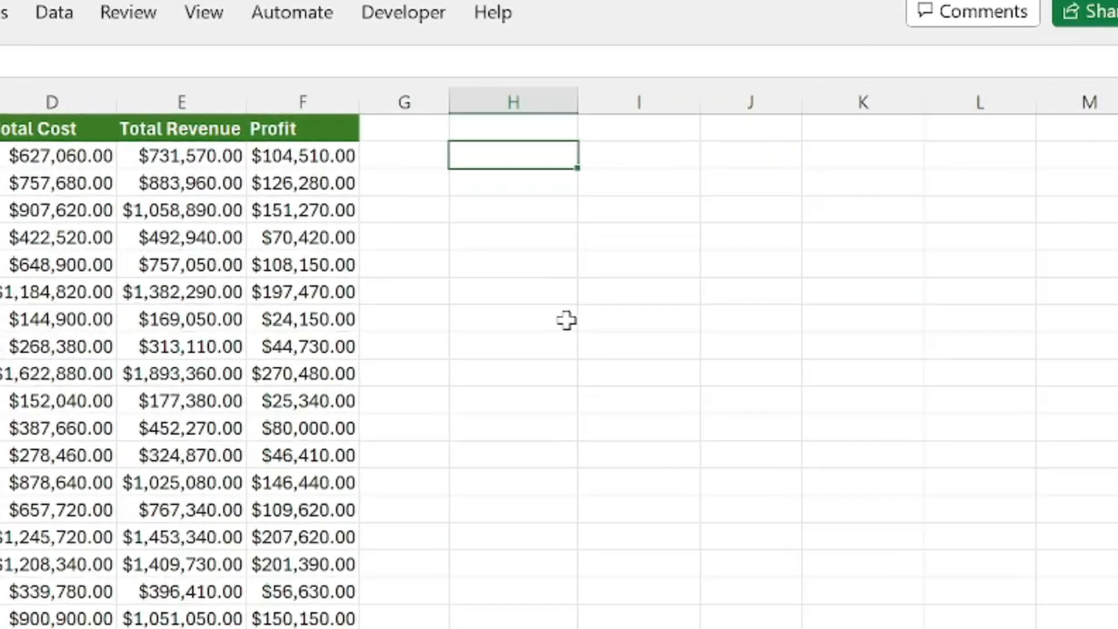
- Start a GROUPBY formula in H2 with the Country column A1:A756, header included, as its row fields
{"action": "type", "text": "=gro"}
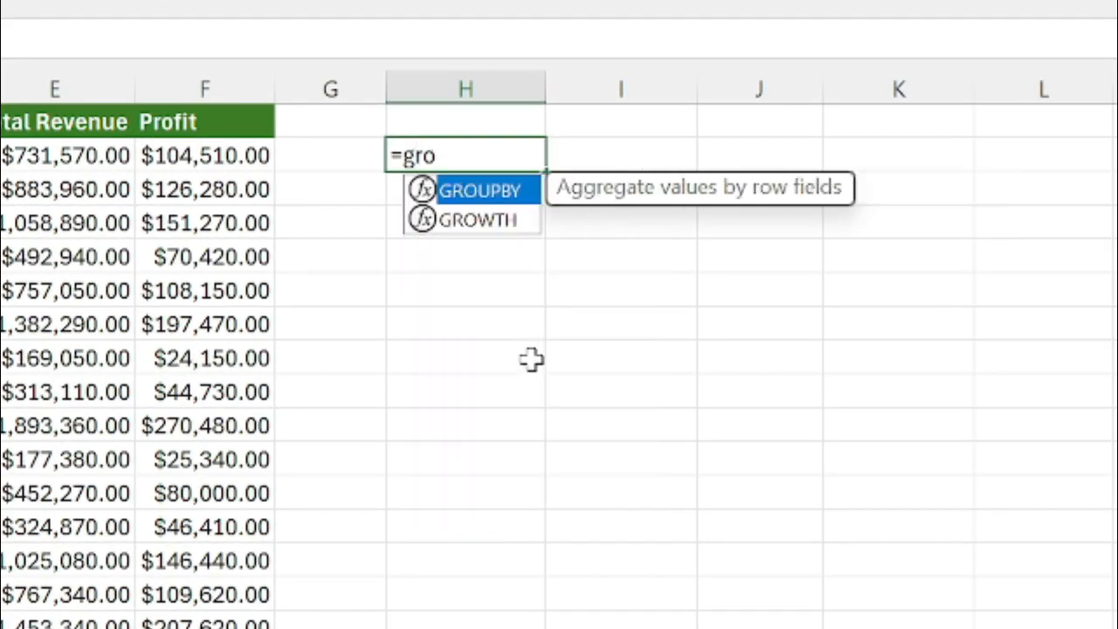
{"action": "key", "text": "Tab"}
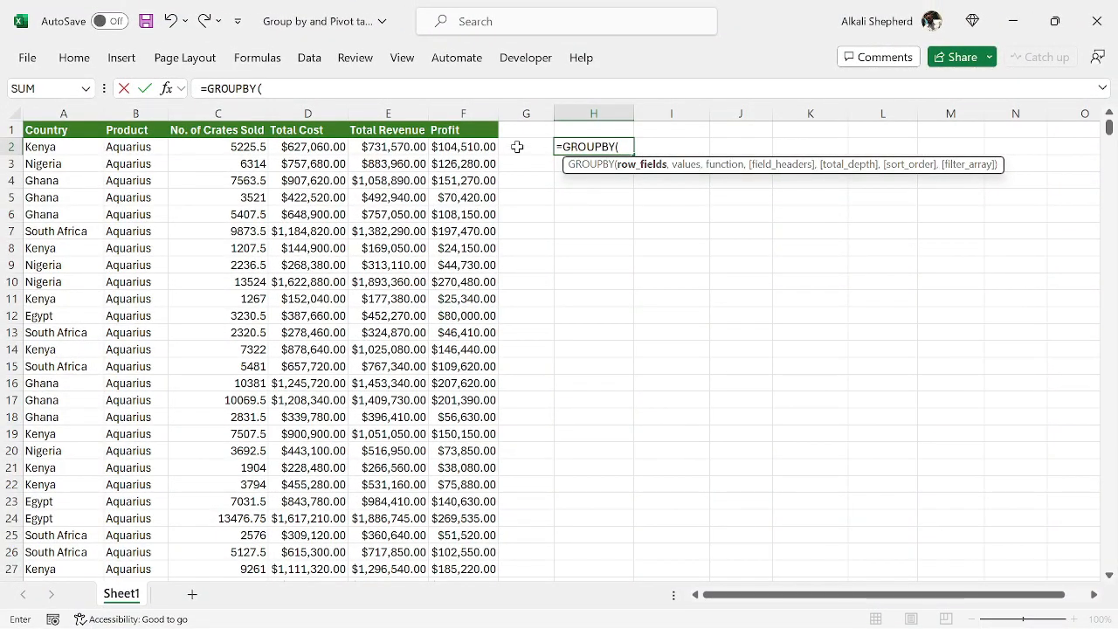
{"action": "left_click", "coordinate": [54, 129]}
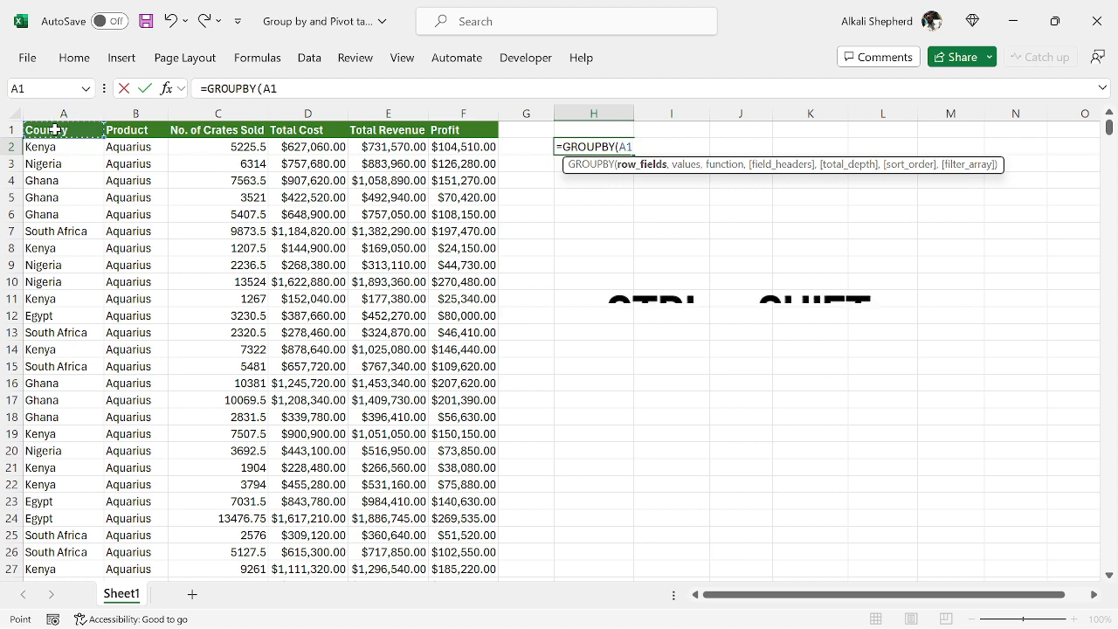
{"action": "key", "text": "ctrl+shift+Down"}
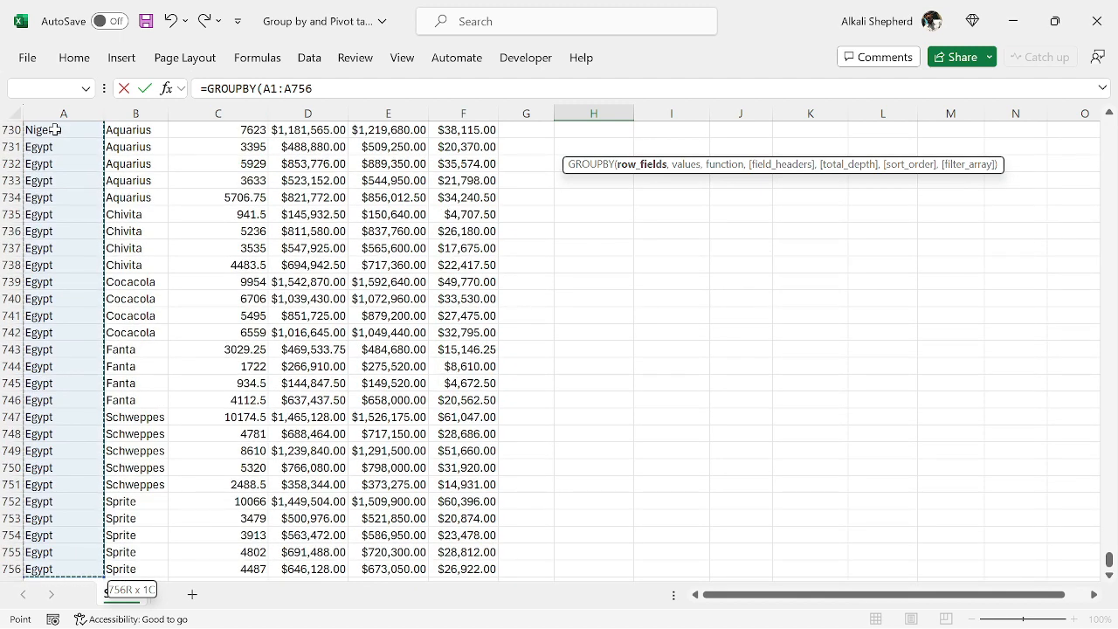
{"action": "key", "text": "ctrl+BackSpace"}
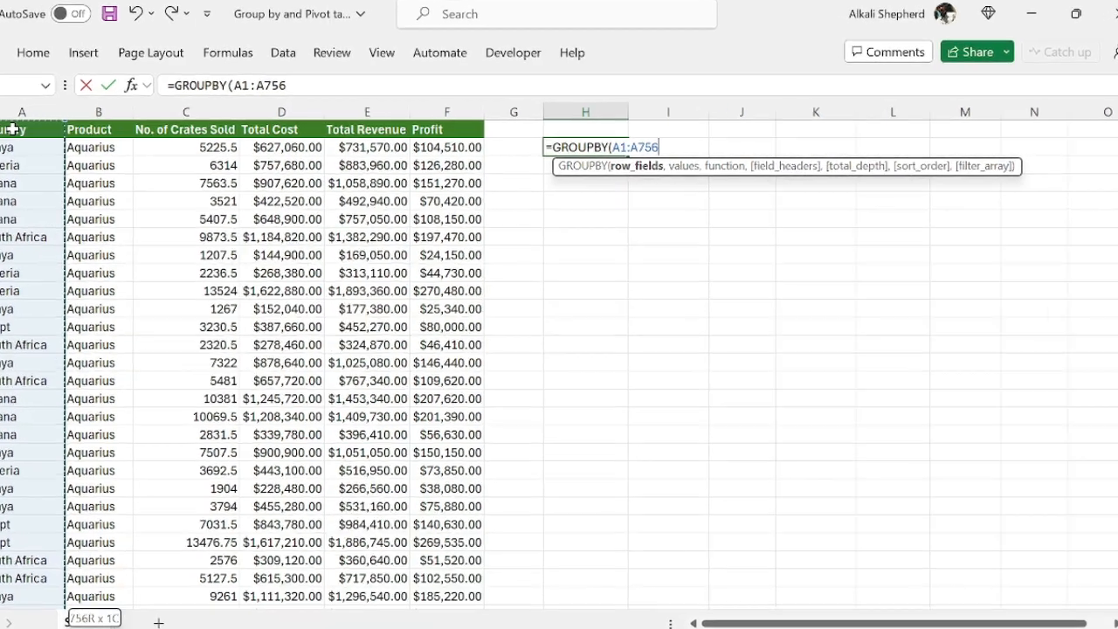
{"action": "type", "text": ","}
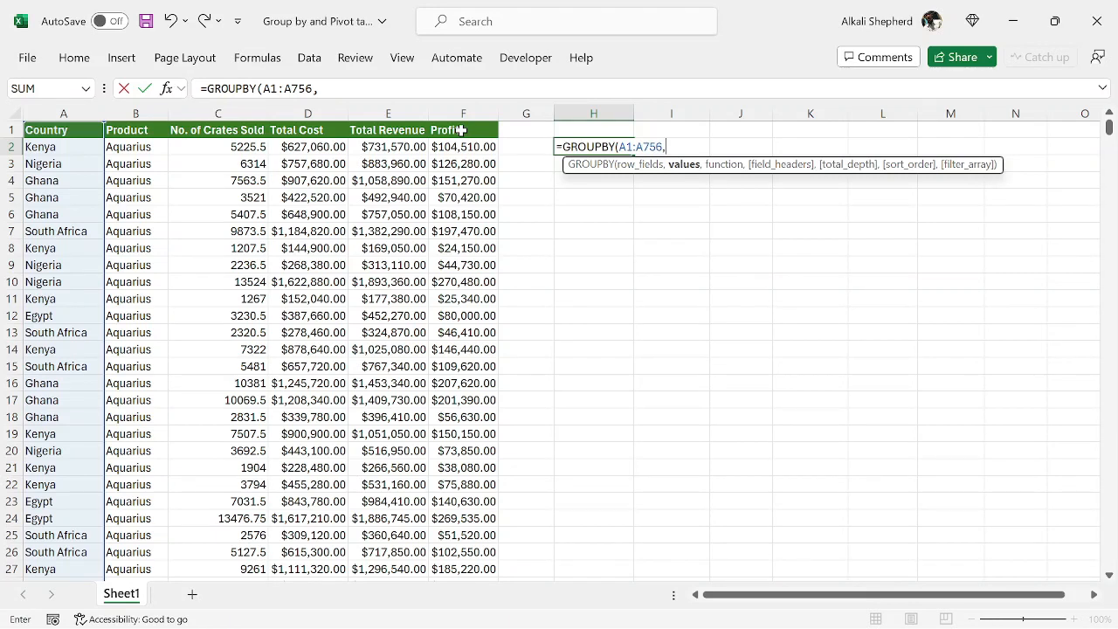
- Add the Profit column F1:F756 as the GROUPBY values and choose SUM as the function
{"action": "left_click", "coordinate": [460, 129]}
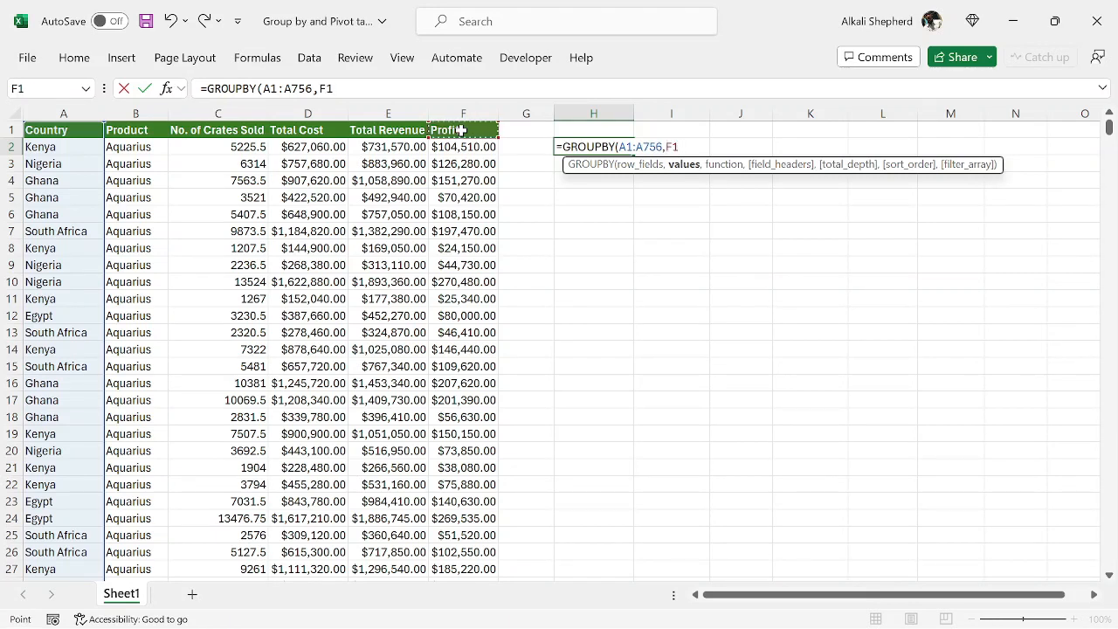
{"action": "key", "text": "ctrl+shift+Down"}
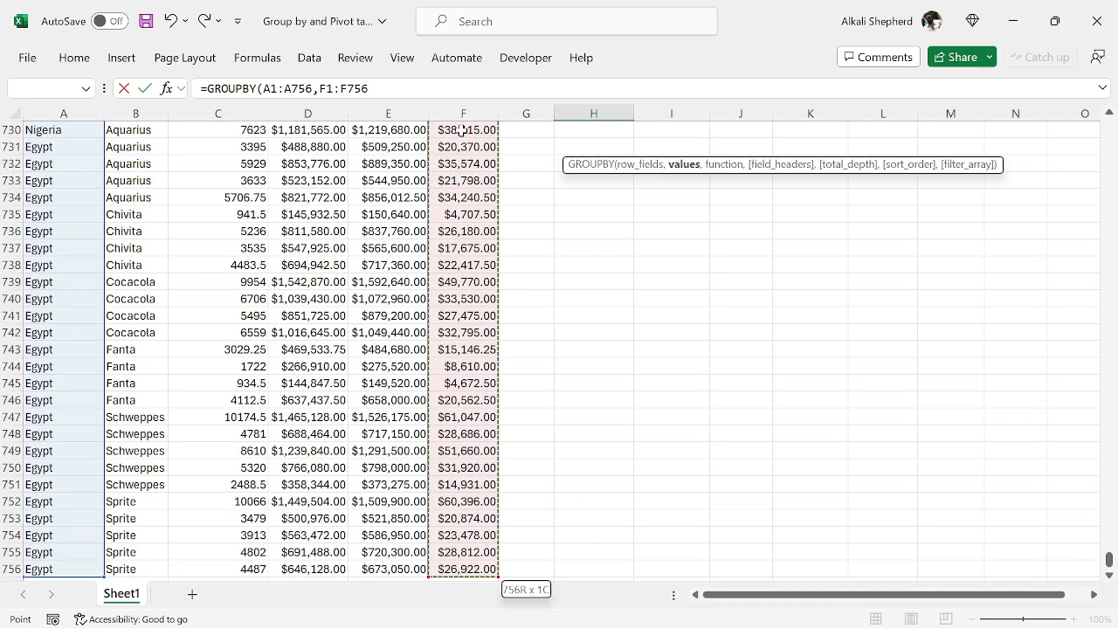
{"action": "key", "text": "ctrl+BackSpace"}
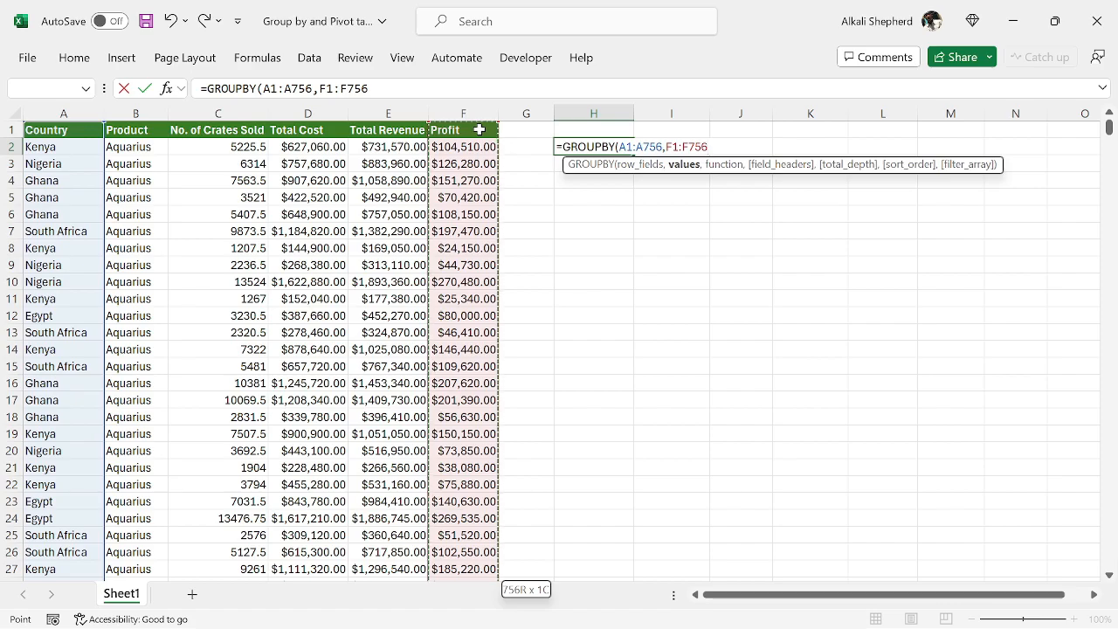
{"action": "type", "text": ","}
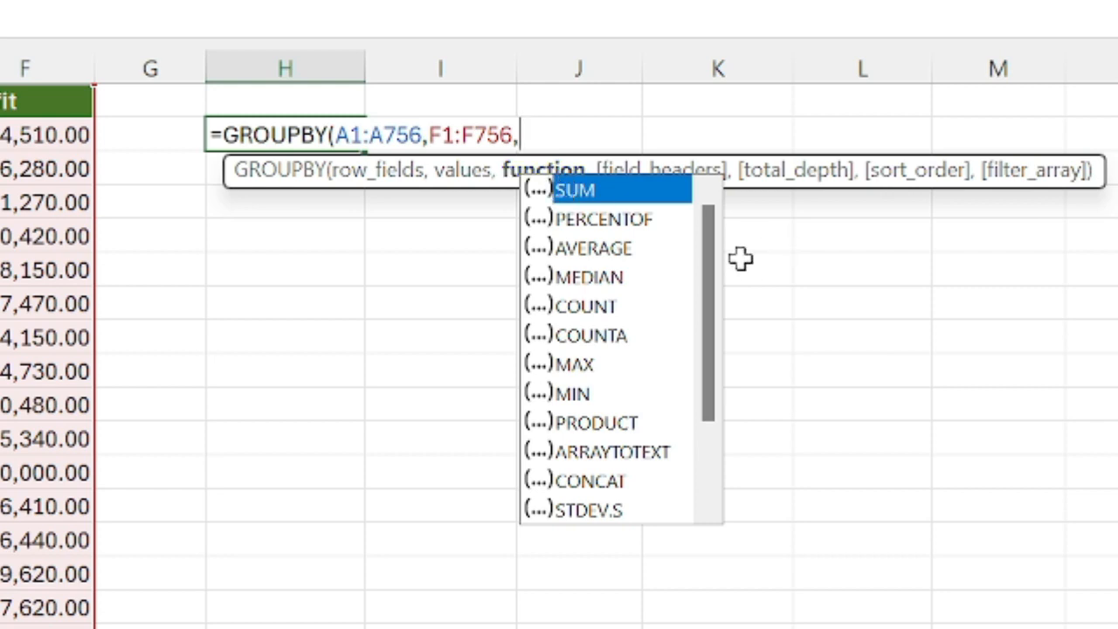
{"action": "left_click_drag", "start_coordinate": [714, 274], "coordinate": [661, 166]}
{"action": "double_click", "coordinate": [615, 194]}
{"action": "type", "text": ","}
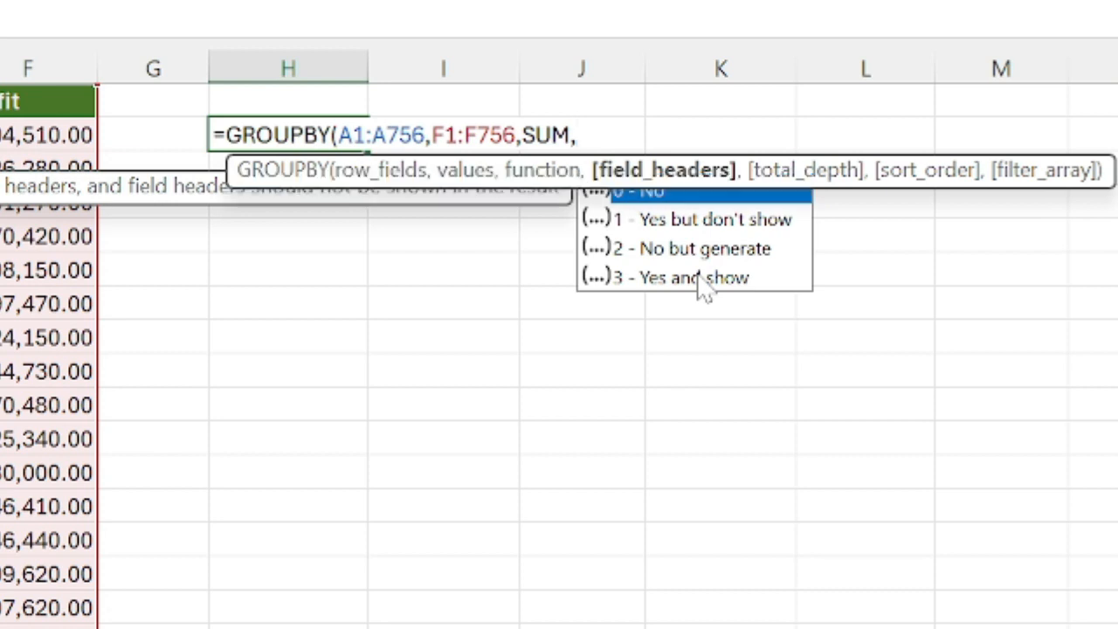
- Set the field headers argument to 3 and the total depth to 1, and complete the GROUPBY formula
{"action": "type", "text": "3,"}
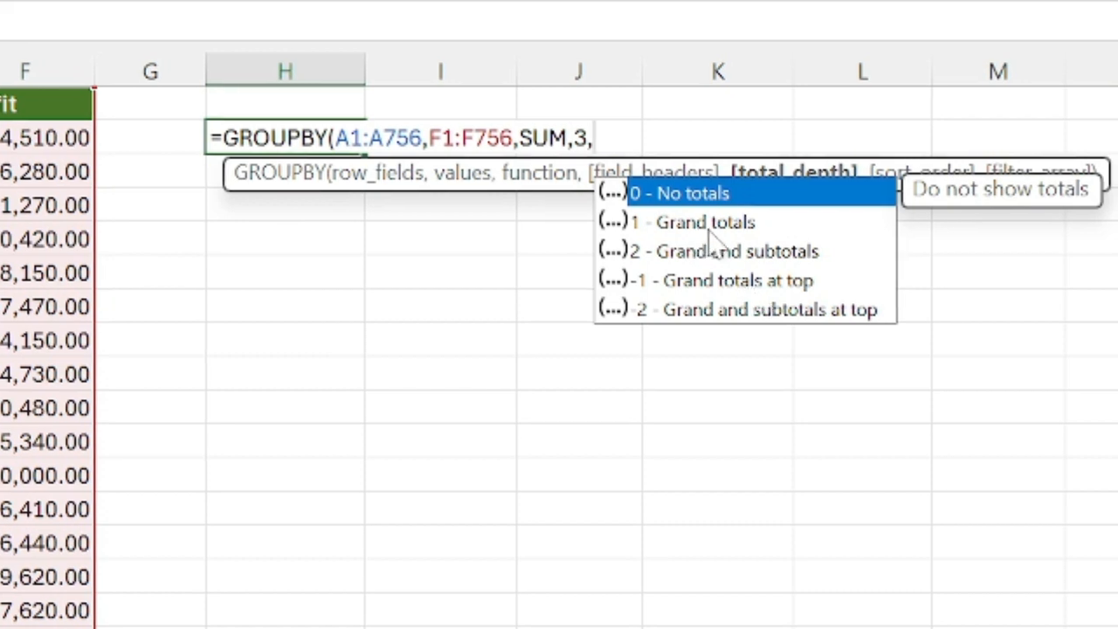
{"action": "type", "text": "1"}
{"action": "key", "text": "Return"}
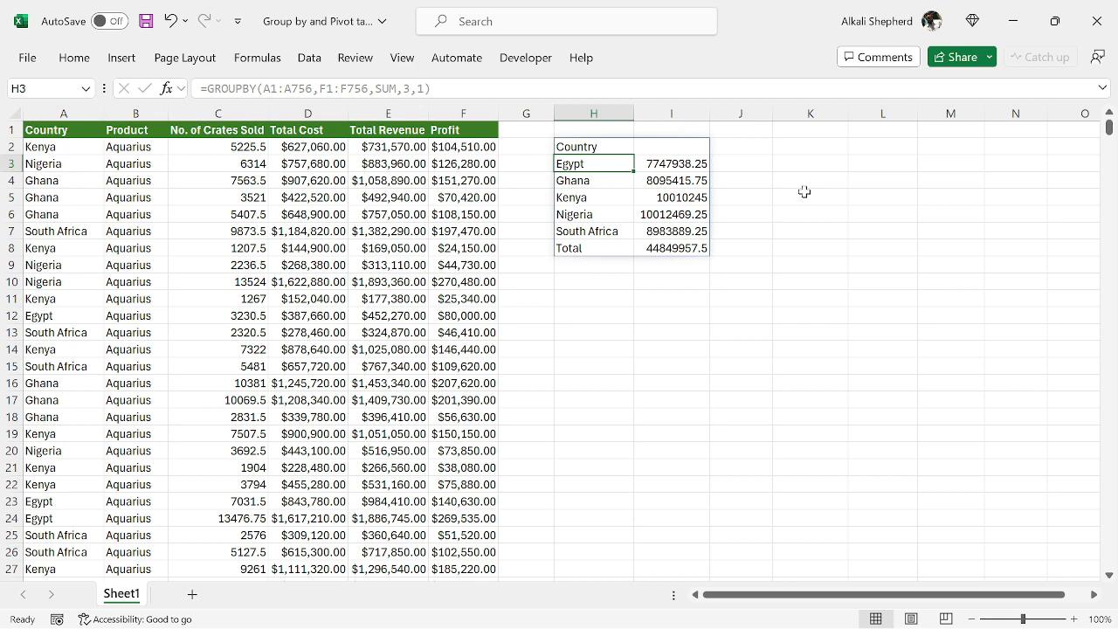
- Insert a PivotTable from the data range A1:F756 on the existing worksheet at cell K2
{"action": "left_click", "coordinate": [798, 141]}
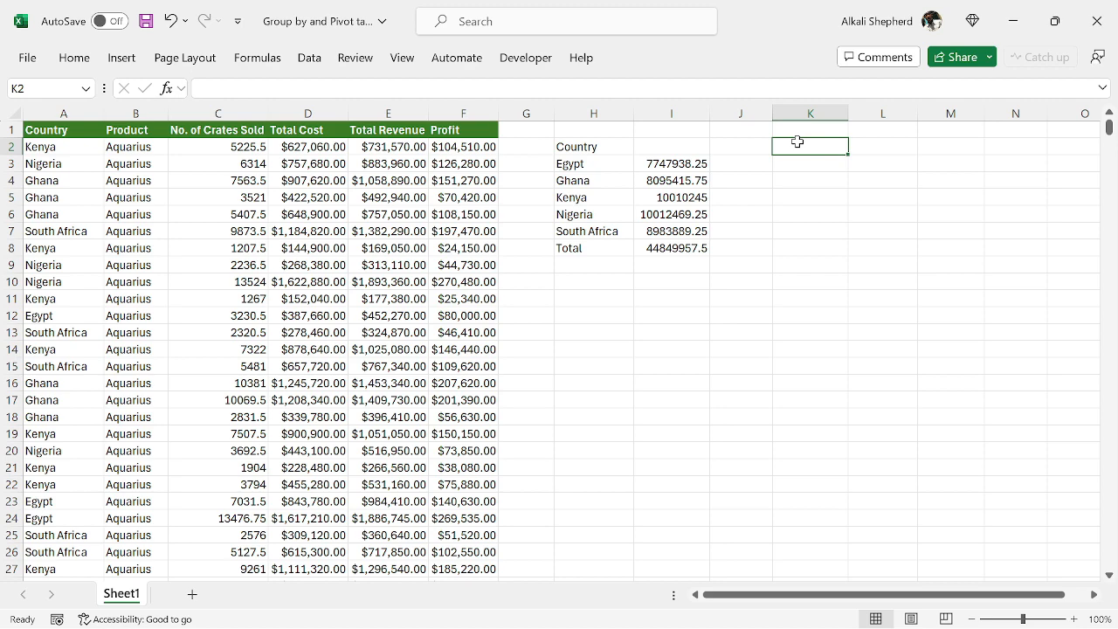
{"action": "left_click", "coordinate": [163, 197]}
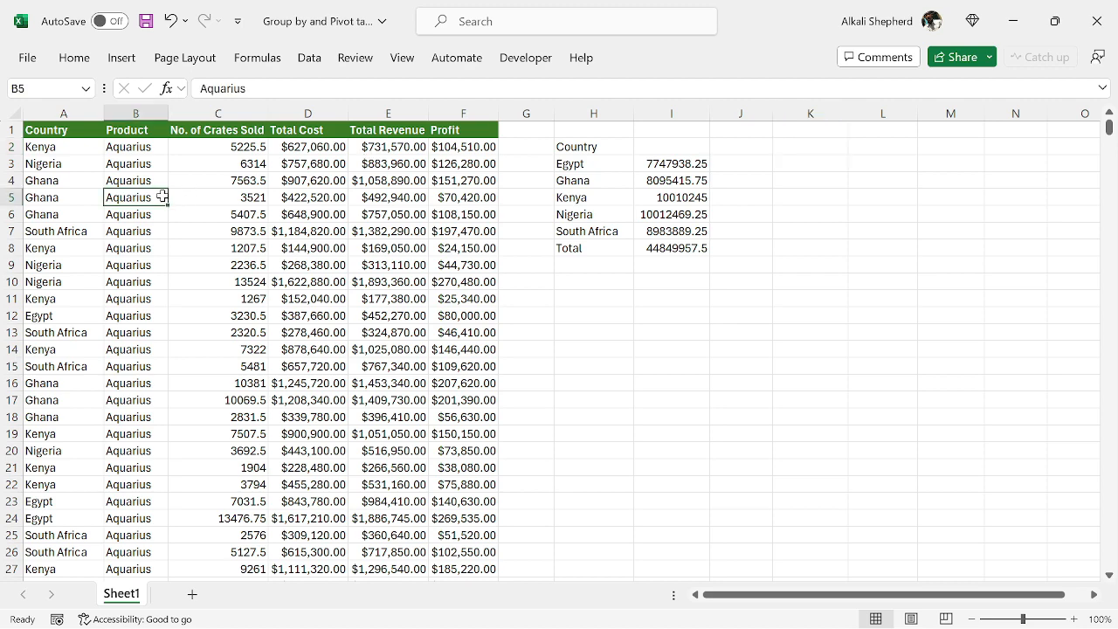
{"action": "left_click", "coordinate": [122, 59]}
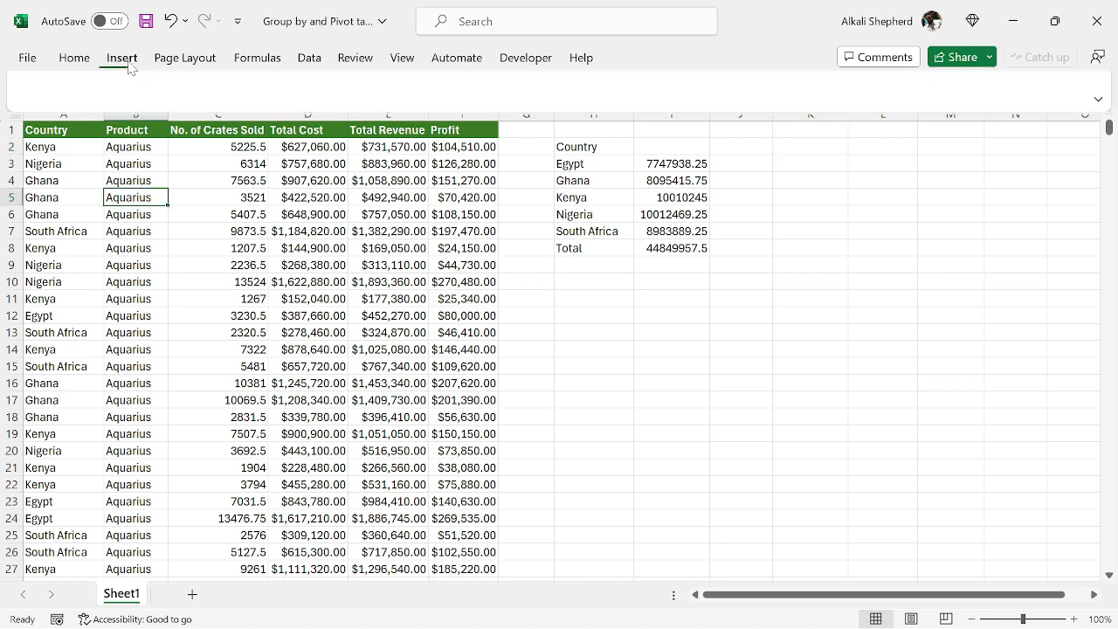
{"action": "left_click", "coordinate": [42, 121]}
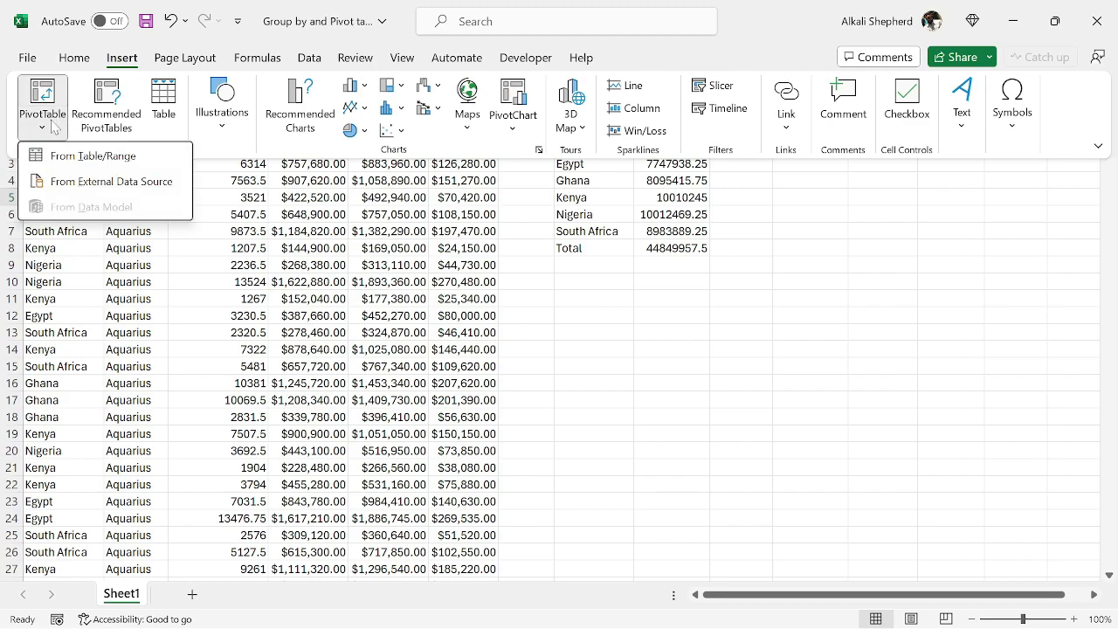
{"action": "left_click", "coordinate": [85, 158]}
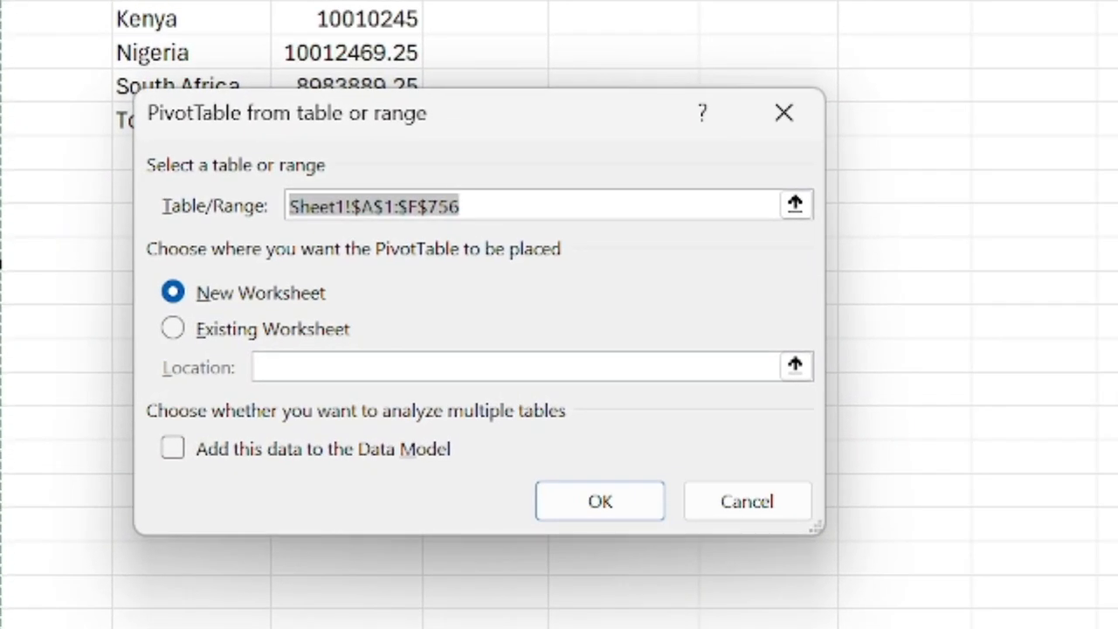
{"action": "left_click", "coordinate": [174, 330]}
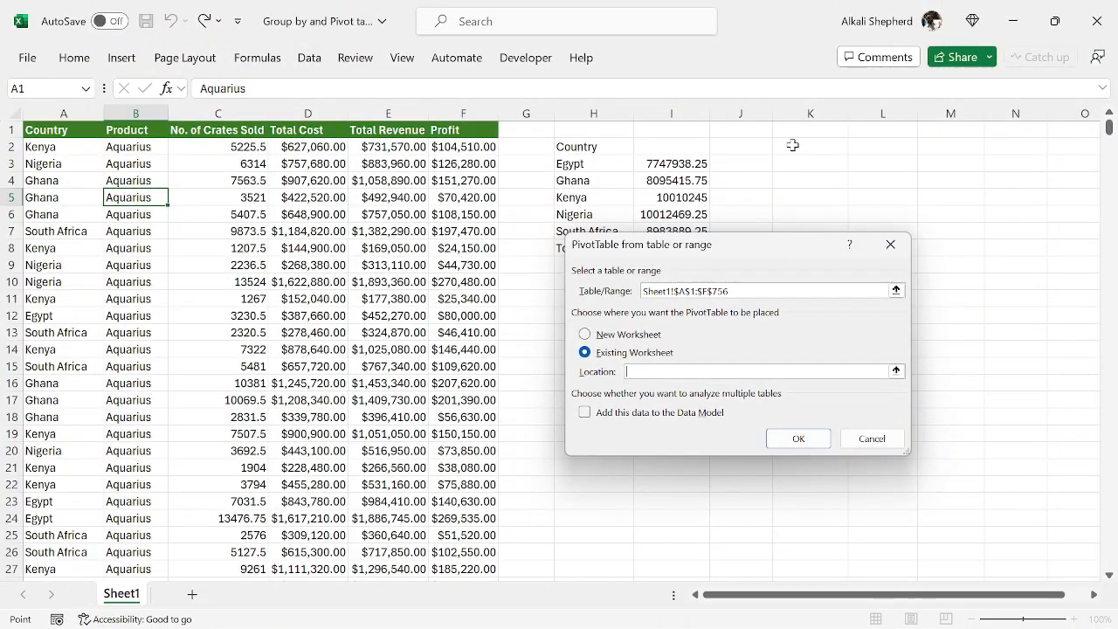
{"action": "left_click", "coordinate": [789, 142]}
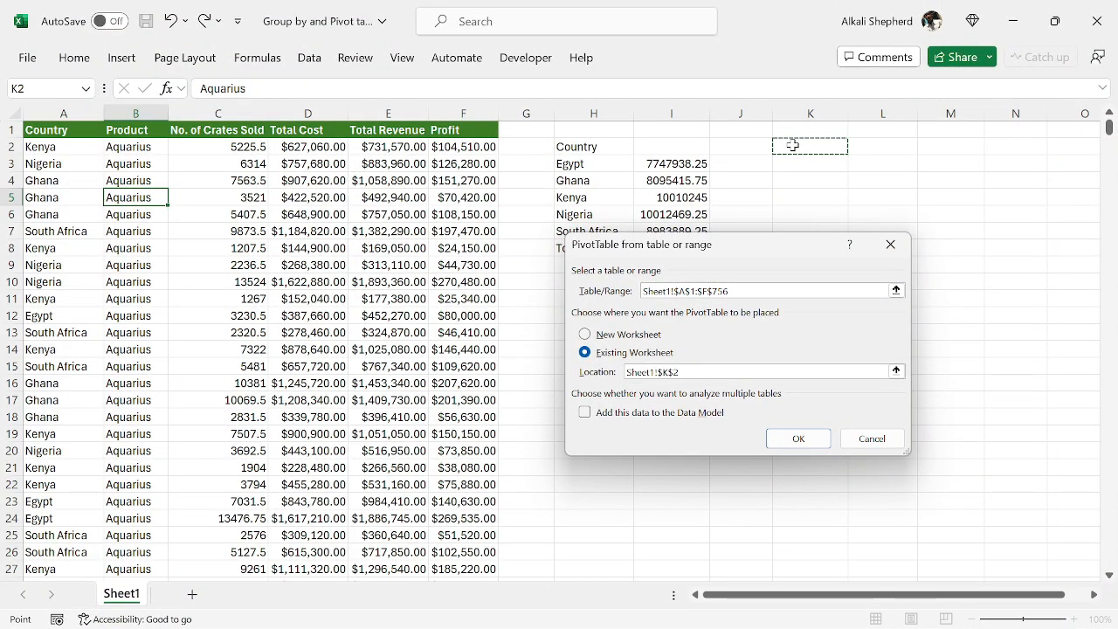
{"action": "key", "text": "Return"}
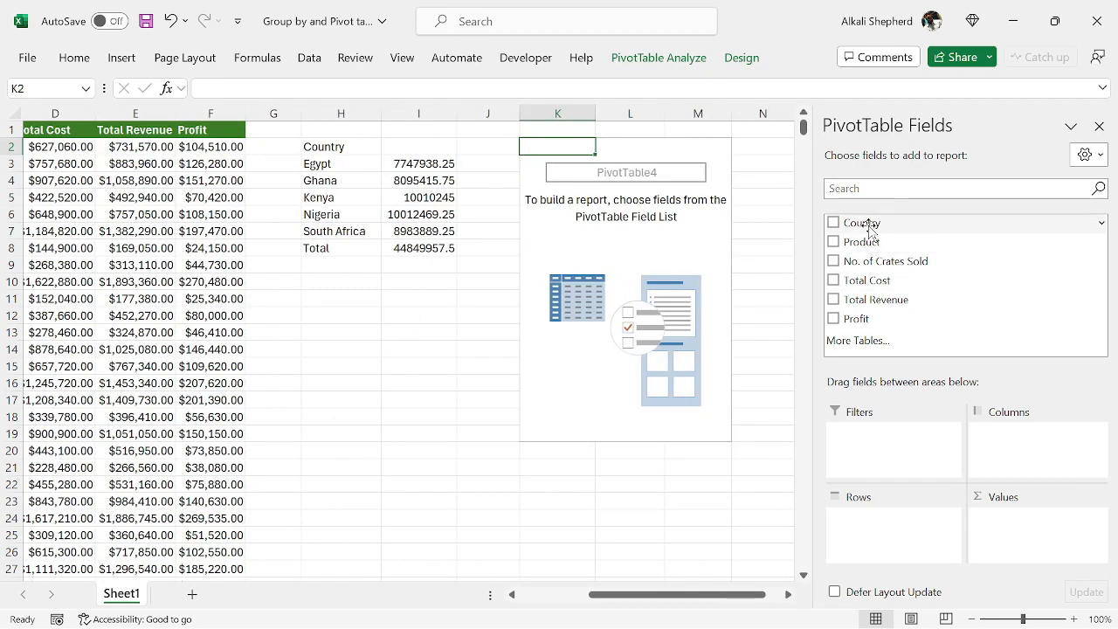
- Add Country to the PivotTable's rows and Profit to its values, and close the field list
{"action": "left_click_drag", "start_coordinate": [866, 224], "coordinate": [872, 549]}
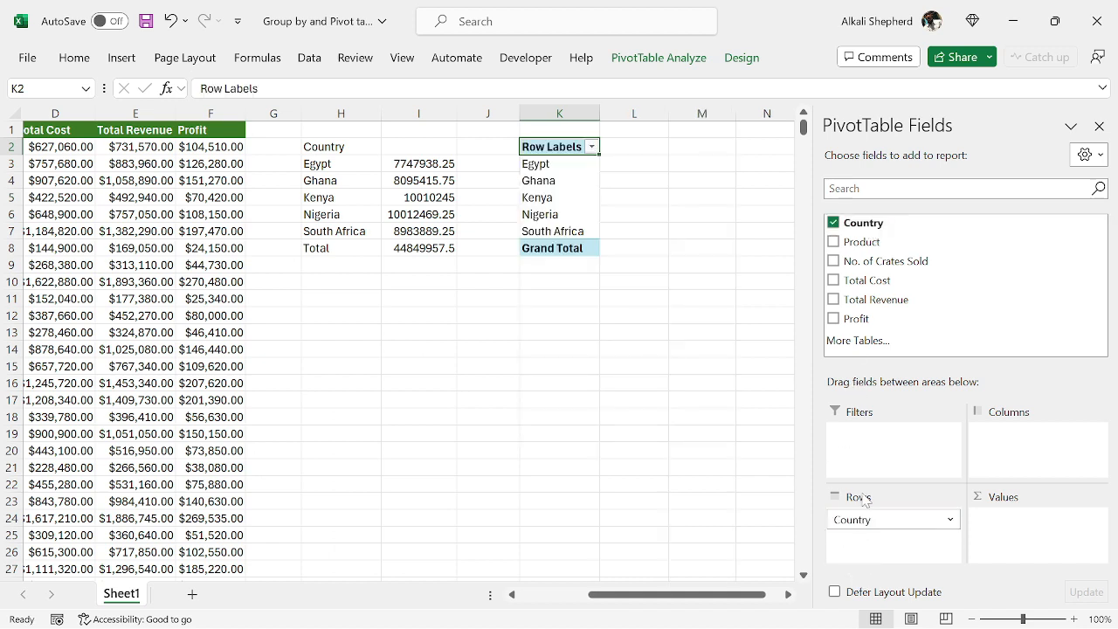
{"action": "left_click_drag", "start_coordinate": [882, 318], "coordinate": [1070, 546]}
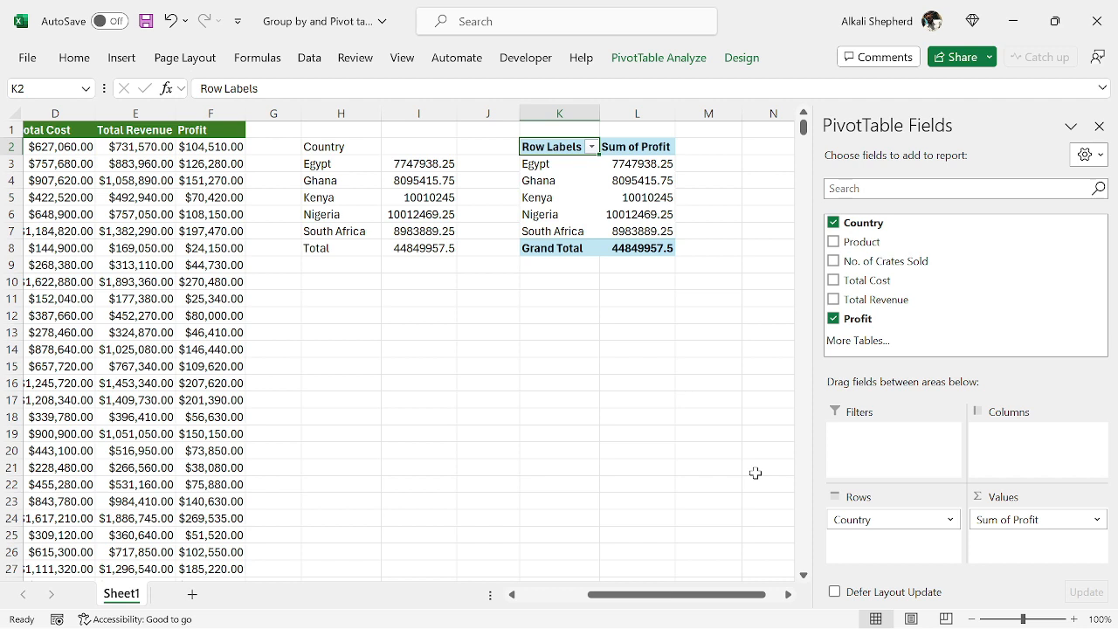
{"action": "left_click", "coordinate": [1100, 126]}
{"action": "left_click", "coordinate": [708, 147]}
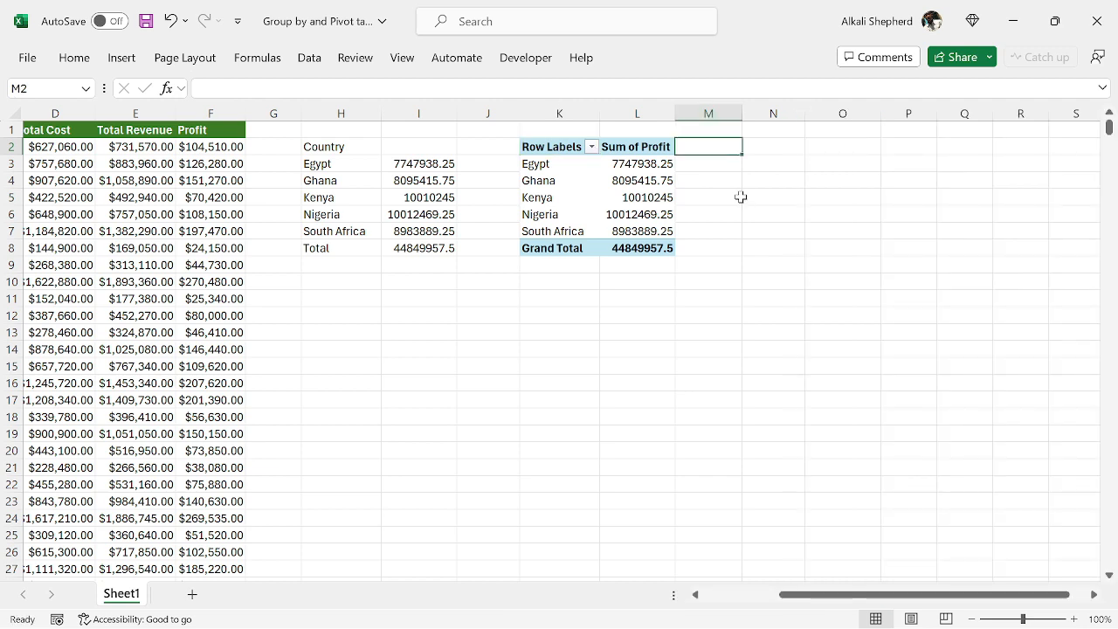
{"action": "key", "text": "XF86AudioLowerVolume"}
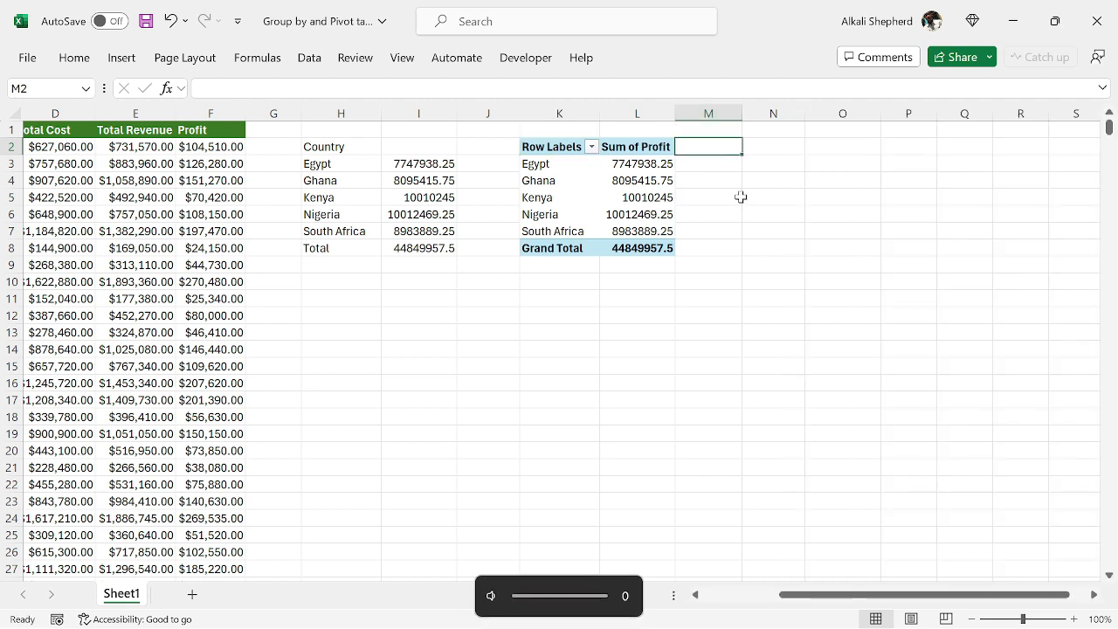
{"action": "key", "text": "XF86AudioLowerVolume"}
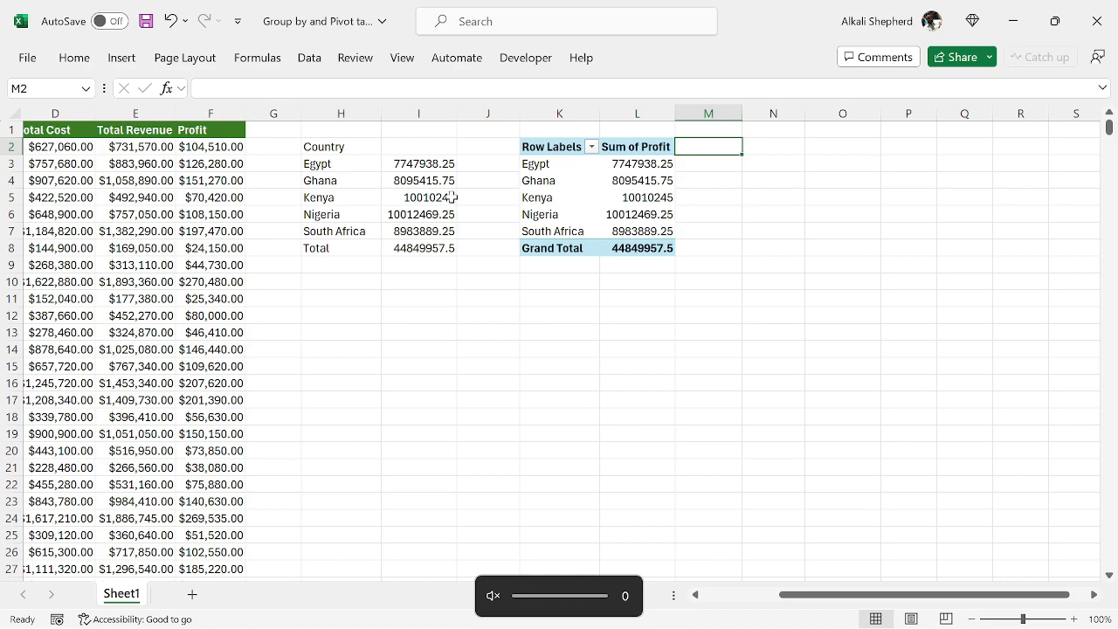
- Add a sort order of 2 to the GROUPBY formula in H2 to sort the countries by ascending profit
{"action": "double_click", "coordinate": [350, 147]}
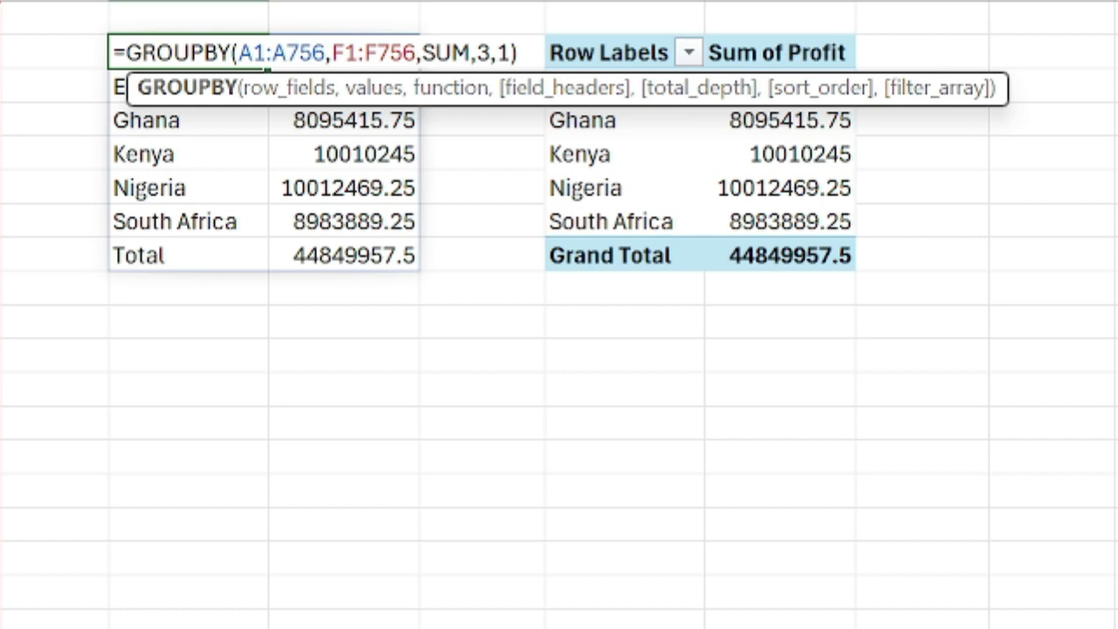
{"action": "left_click", "coordinate": [510, 53]}
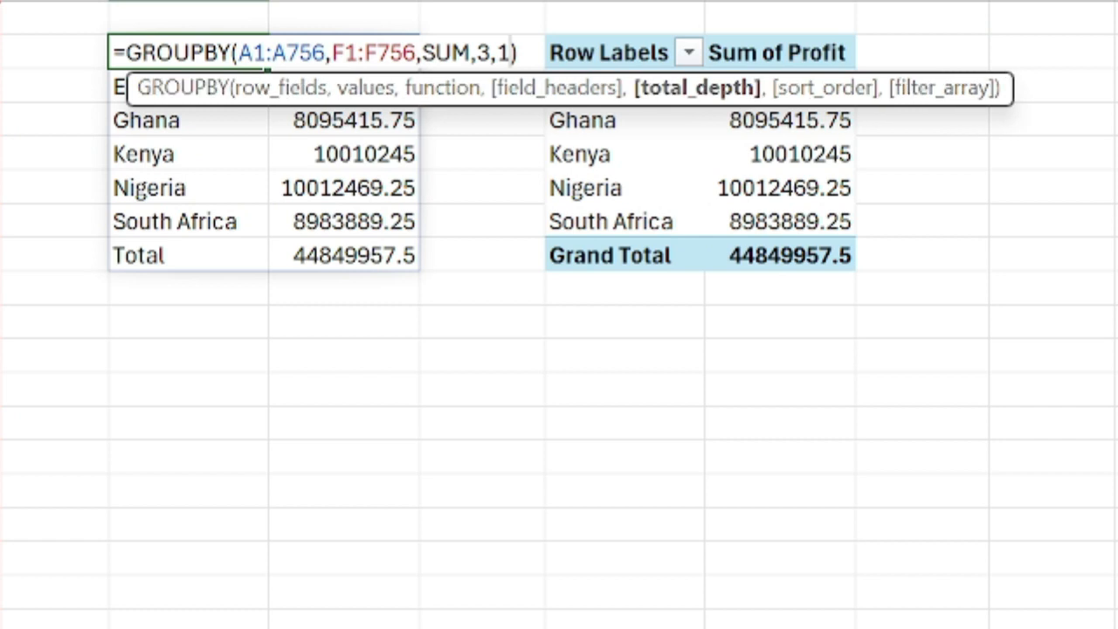
{"action": "type", "text": ","}
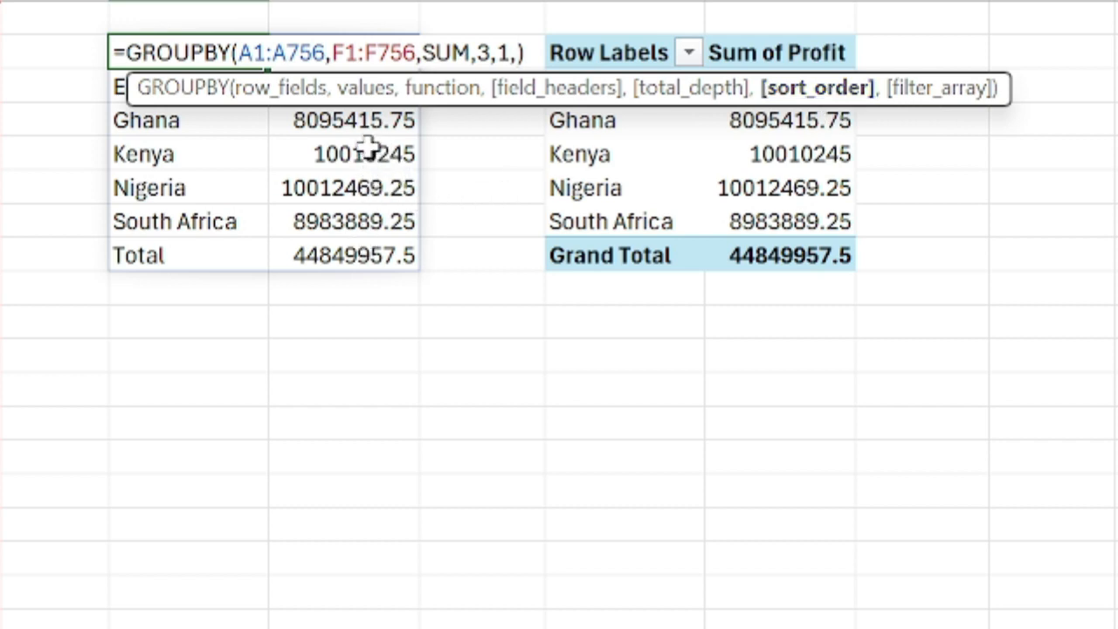
{"action": "type", "text": "2"}
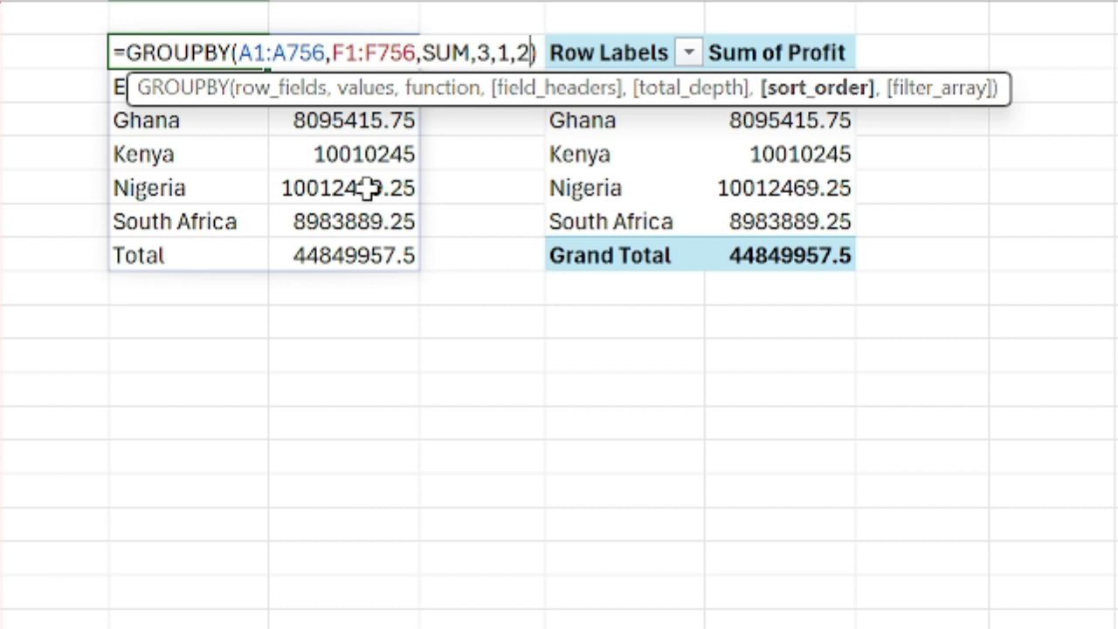
{"action": "key", "text": "Return"}
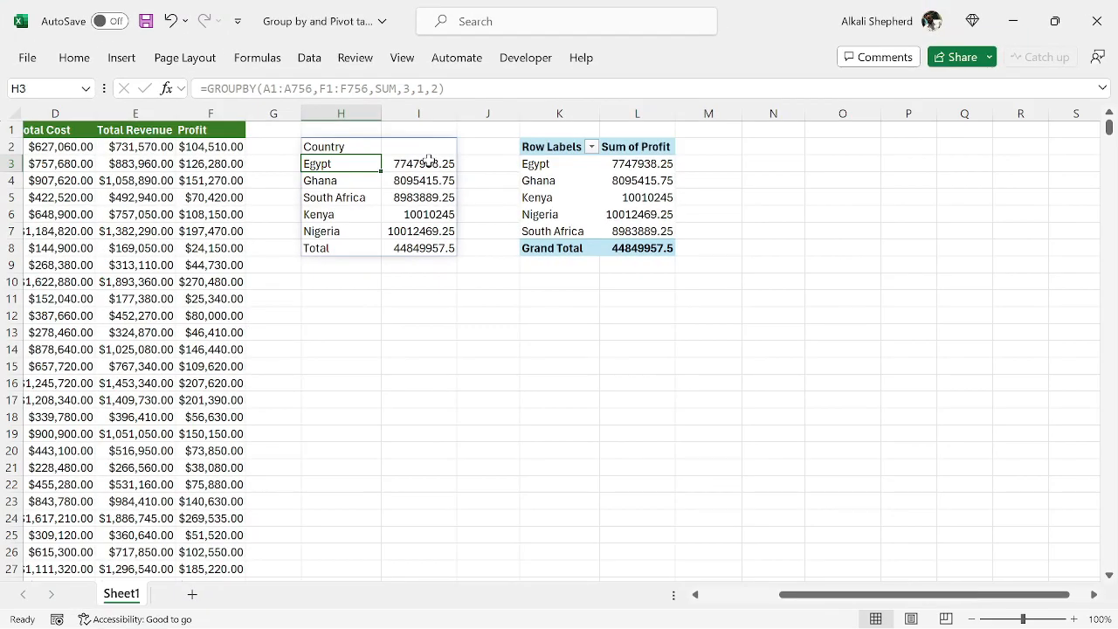
- Try a sort order of -2 in the GROUPBY formula in H2 for descending profit, and undo the change
{"action": "left_click", "coordinate": [402, 82]}
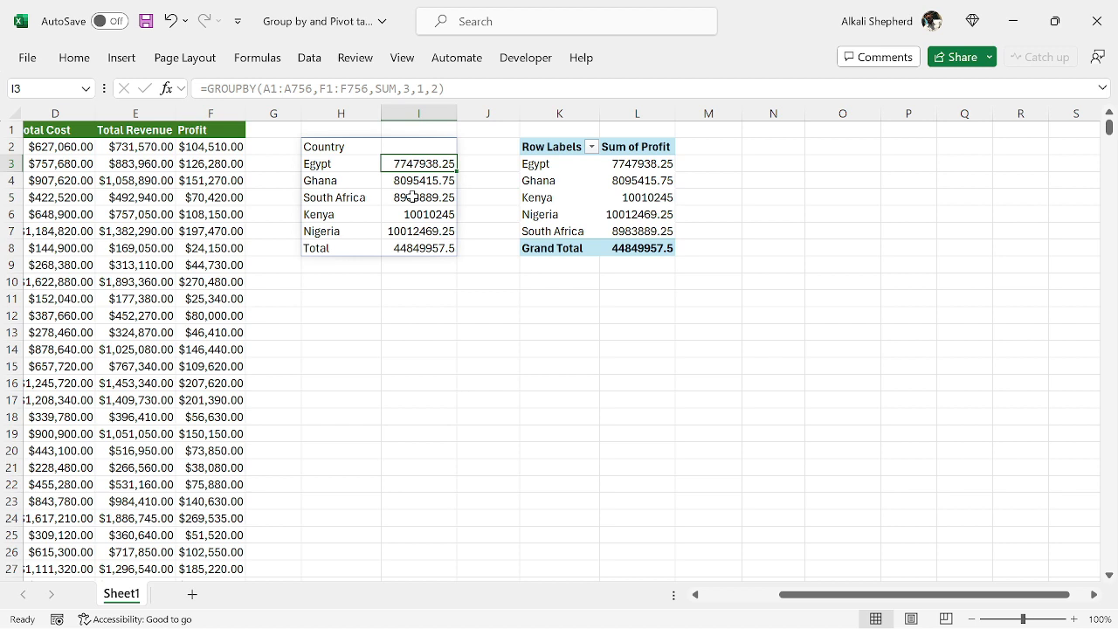
{"action": "double_click", "coordinate": [354, 145]}
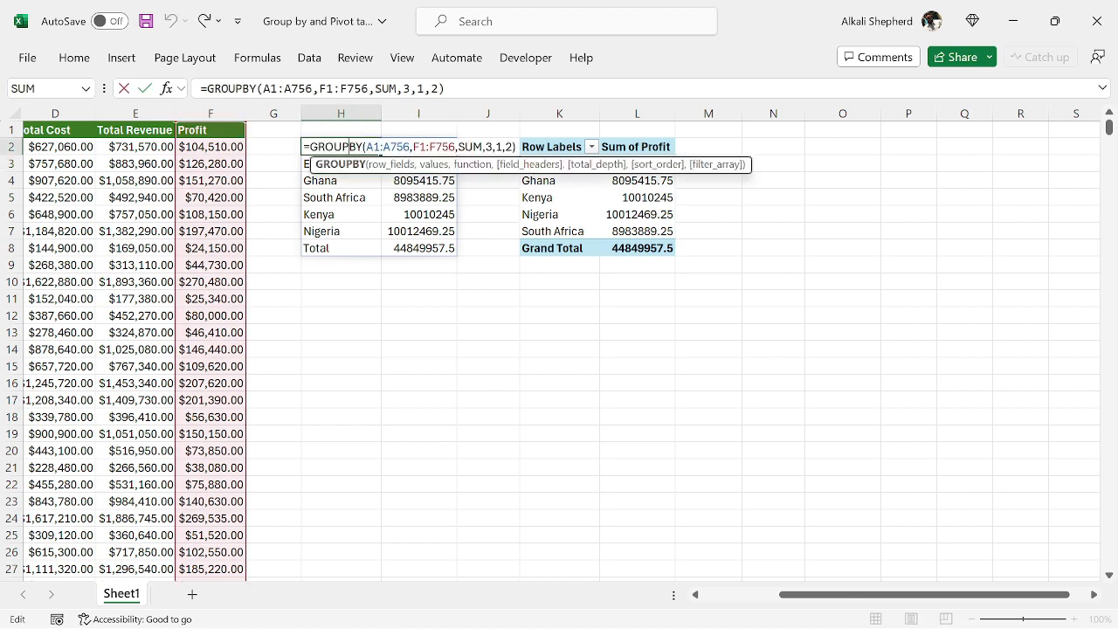
{"action": "left_click", "coordinate": [510, 148]}
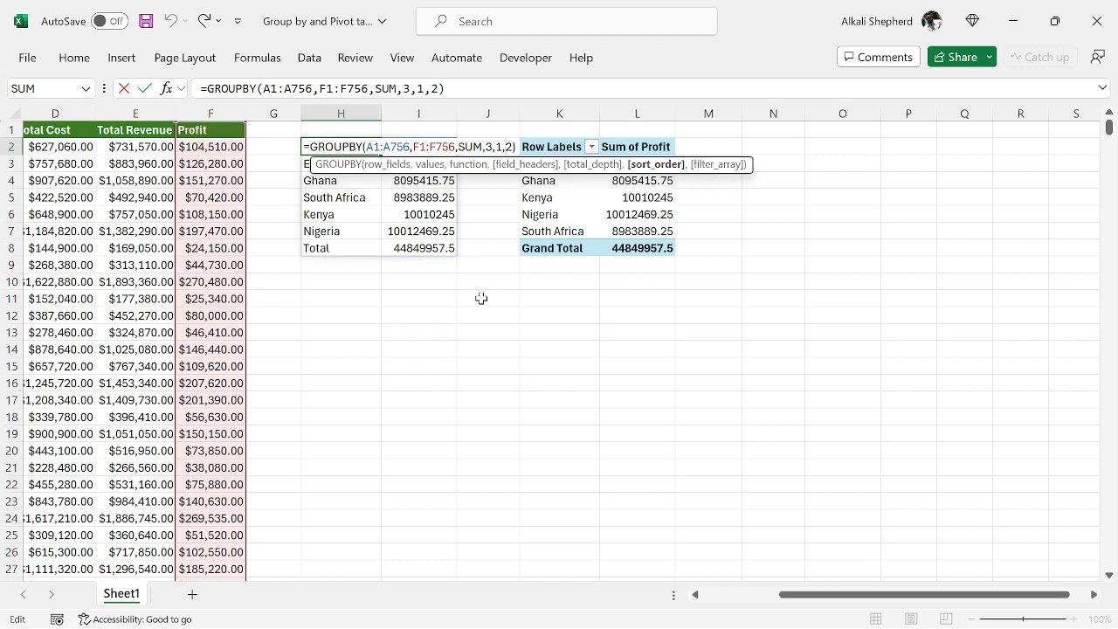
{"action": "type", "text": "-"}
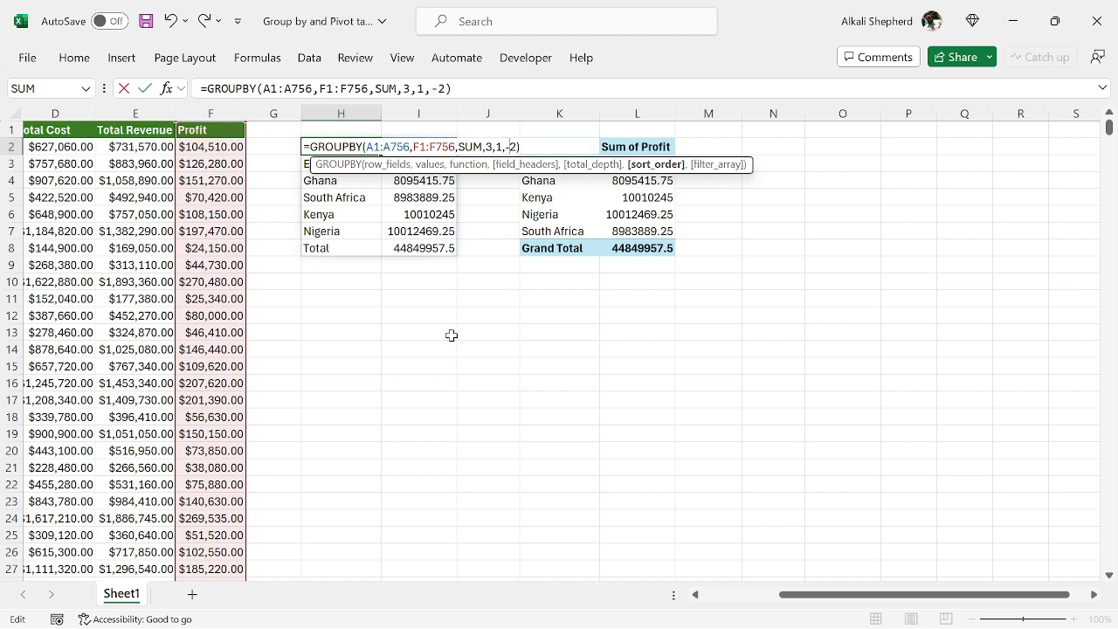
{"action": "key", "text": "Return"}
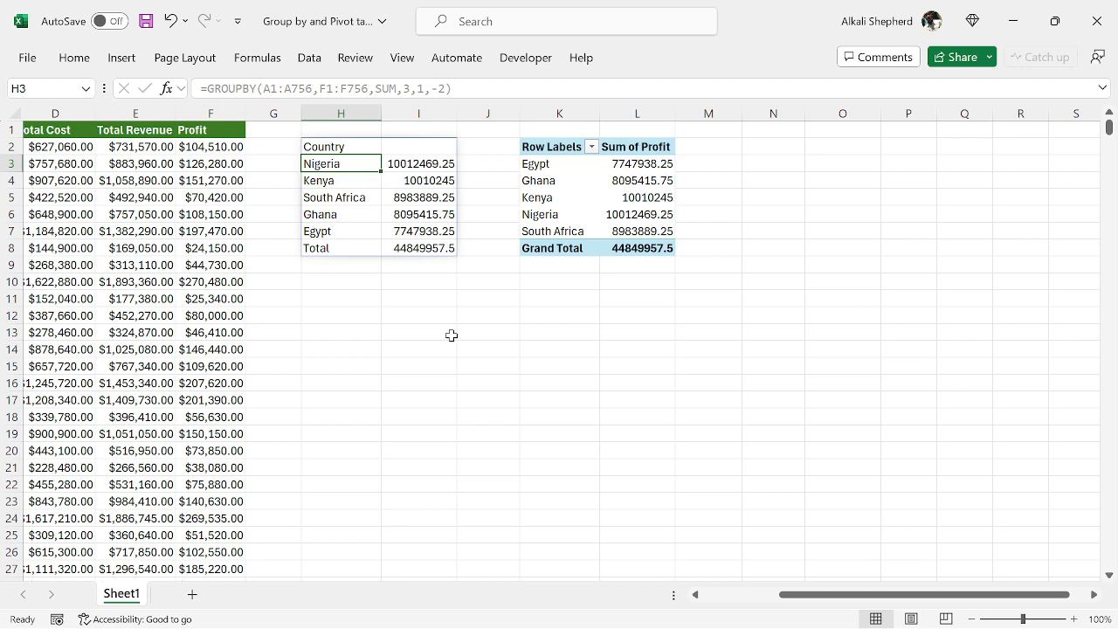
{"action": "left_click", "coordinate": [413, 166]}
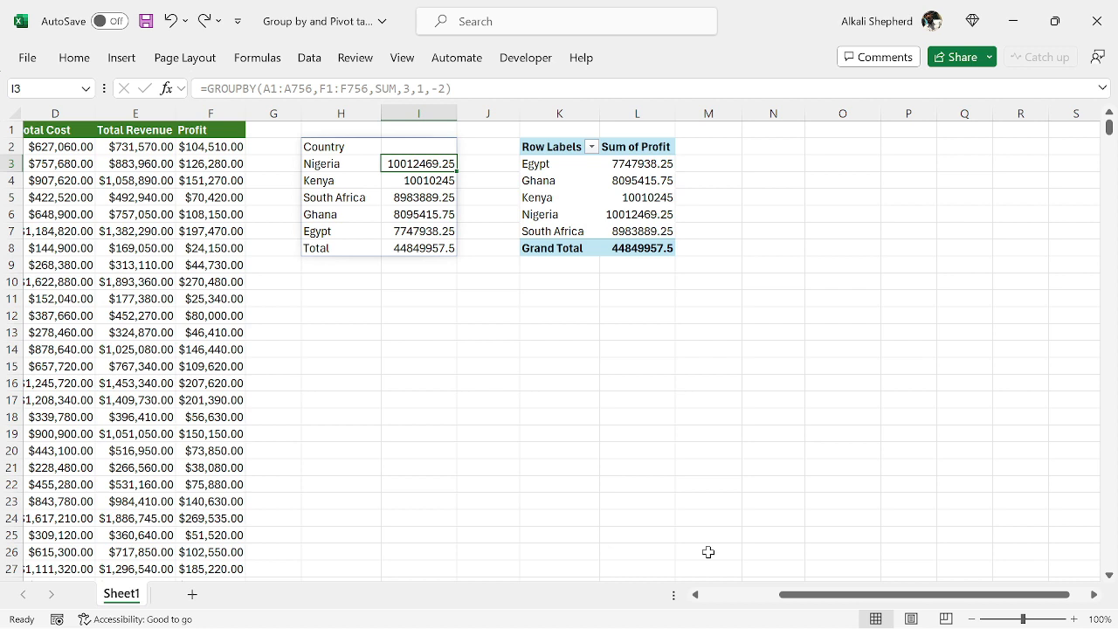
{"action": "key", "text": "ctrl+z"}
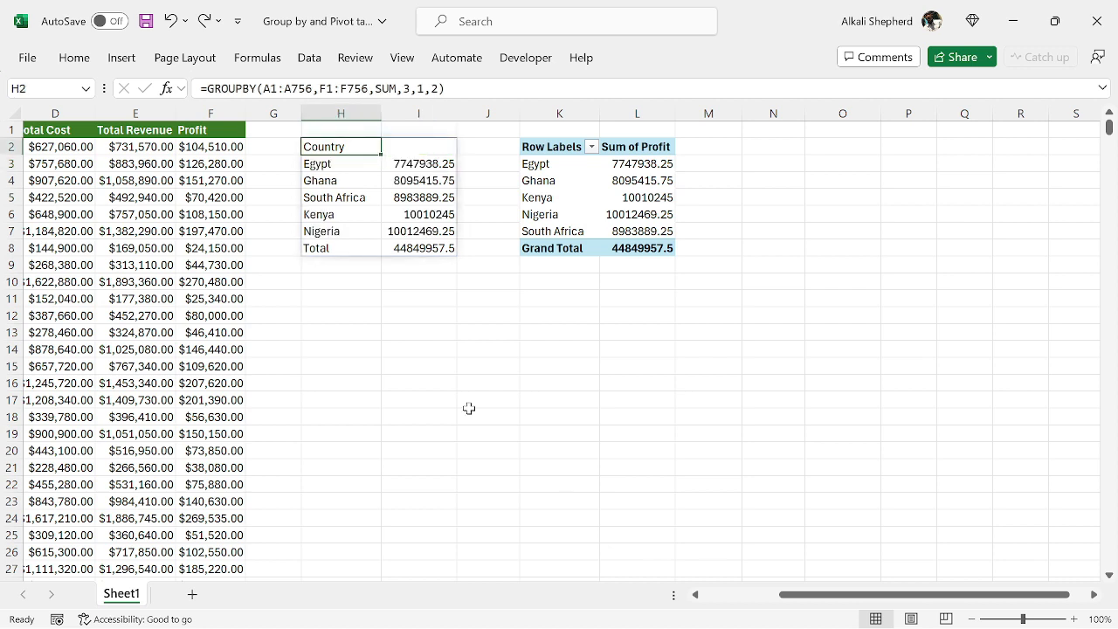
{"action": "left_click", "coordinate": [326, 216]}
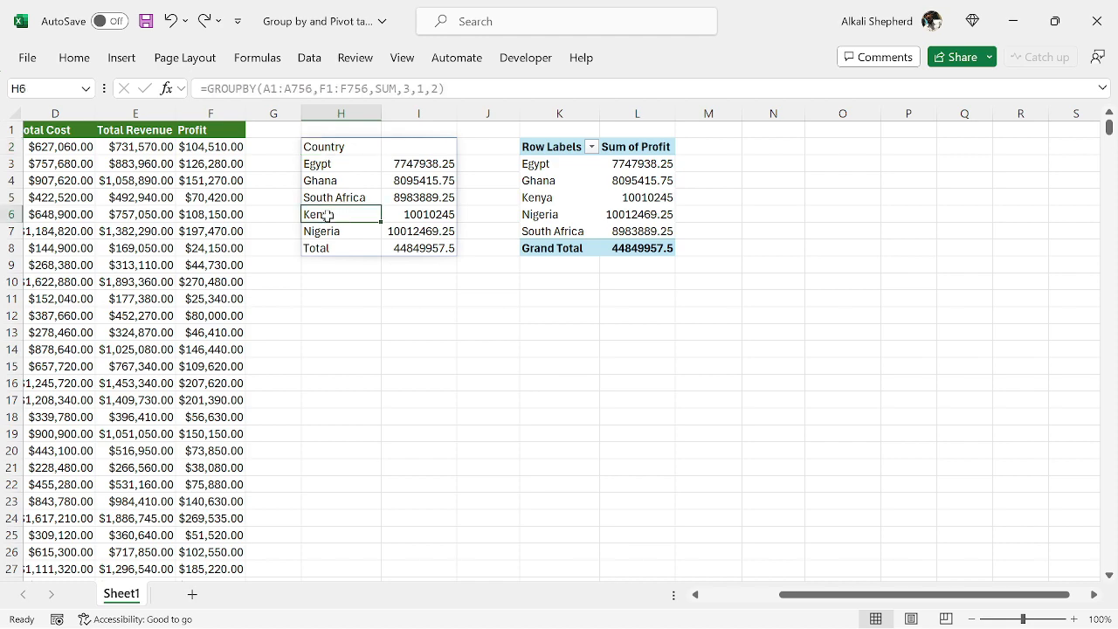
- Change the first Kenya Aquarius profit in cell F2 of the source data to 500000
{"action": "scroll", "coordinate": [266, 247], "scroll_direction": "left", "scroll_amount": 3}
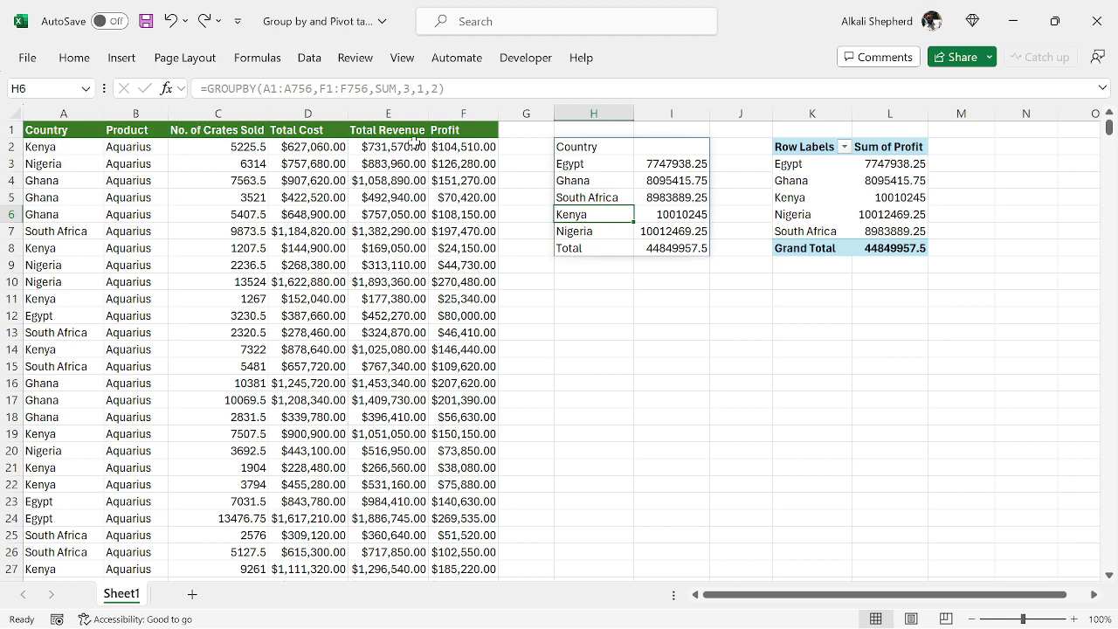
{"action": "left_click", "coordinate": [453, 146]}
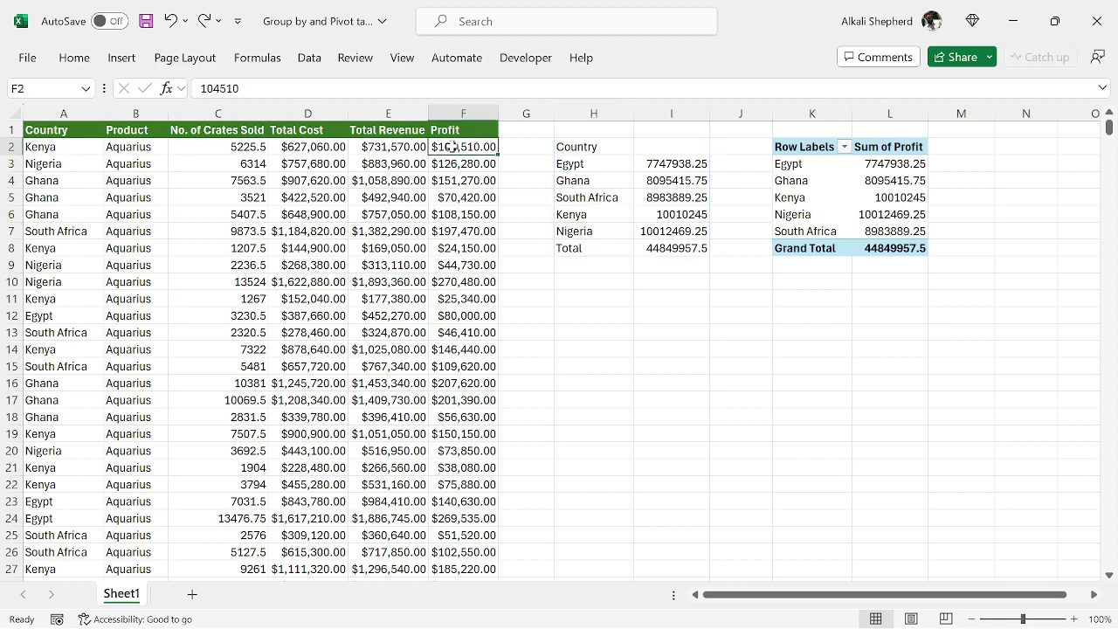
{"action": "type", "text": "500"}
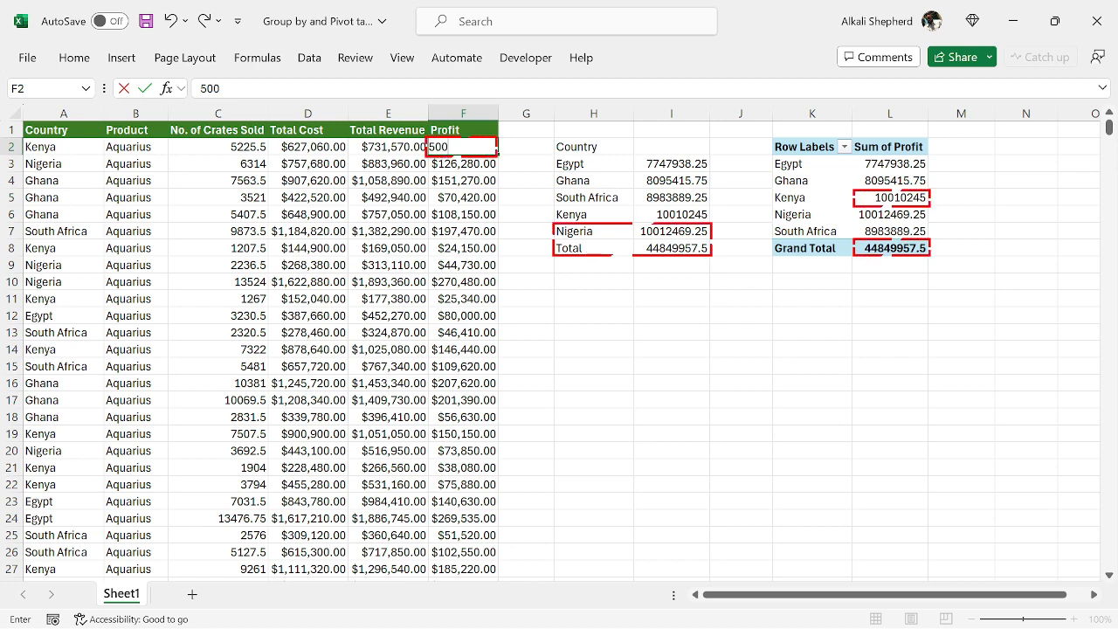
{"action": "type", "text": "000"}
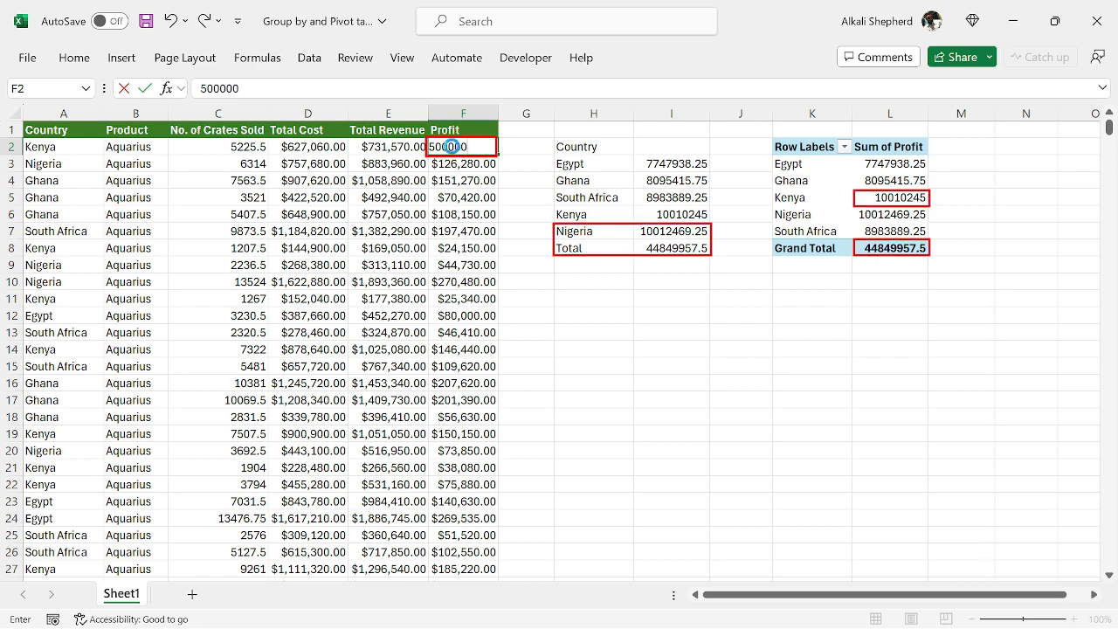
{"action": "key", "text": "Return"}
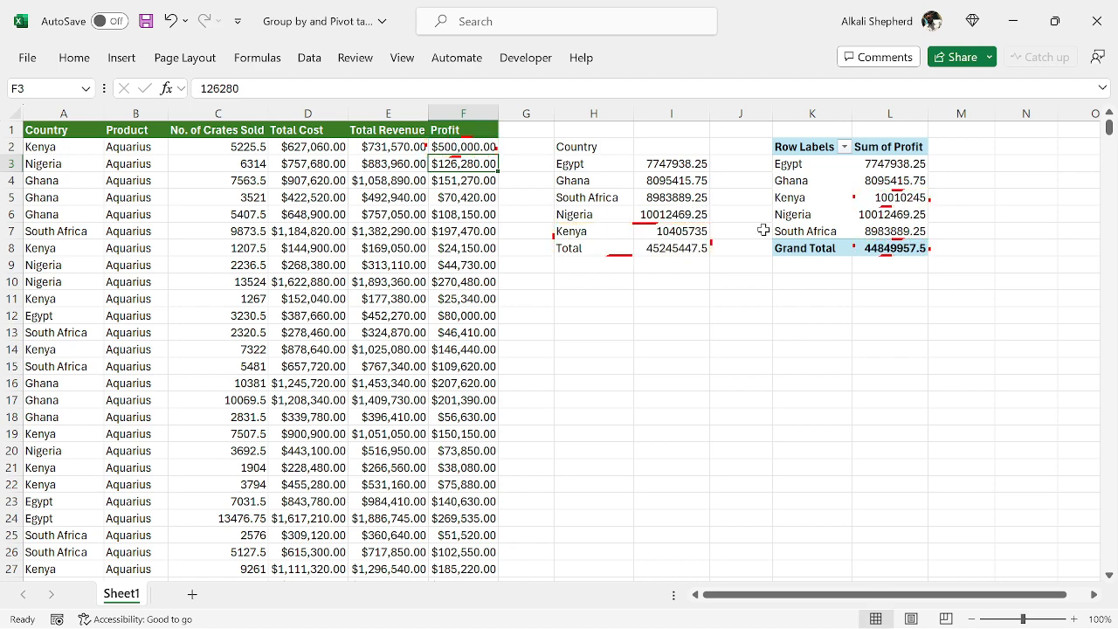
- Refresh the PivotTable so that it picks up the changed source data
{"action": "left_click", "coordinate": [882, 199]}
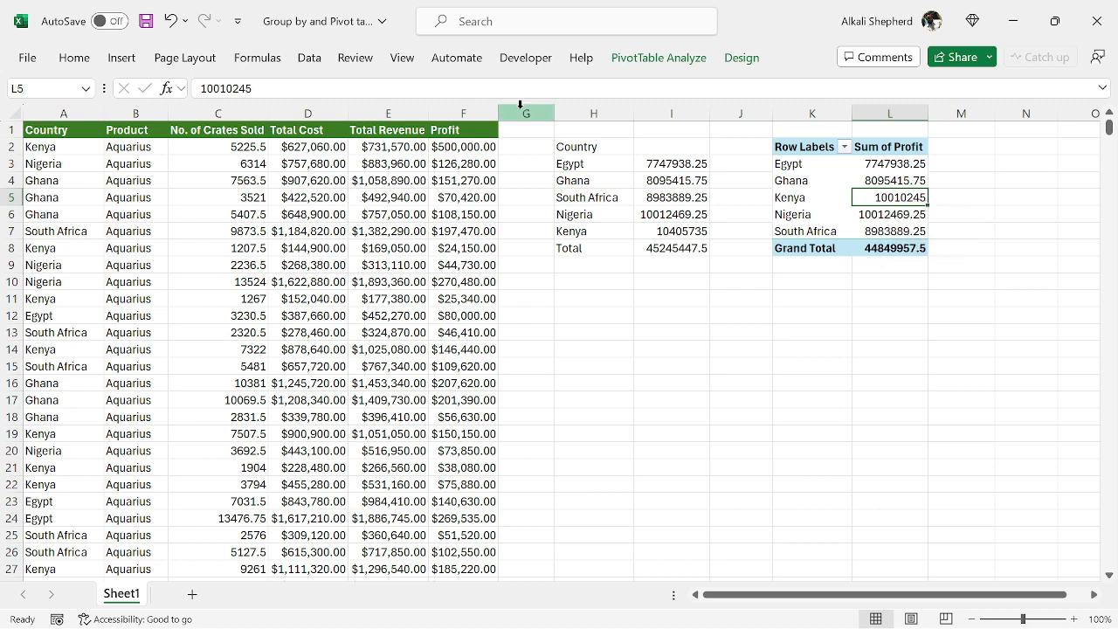
{"action": "left_click", "coordinate": [316, 61]}
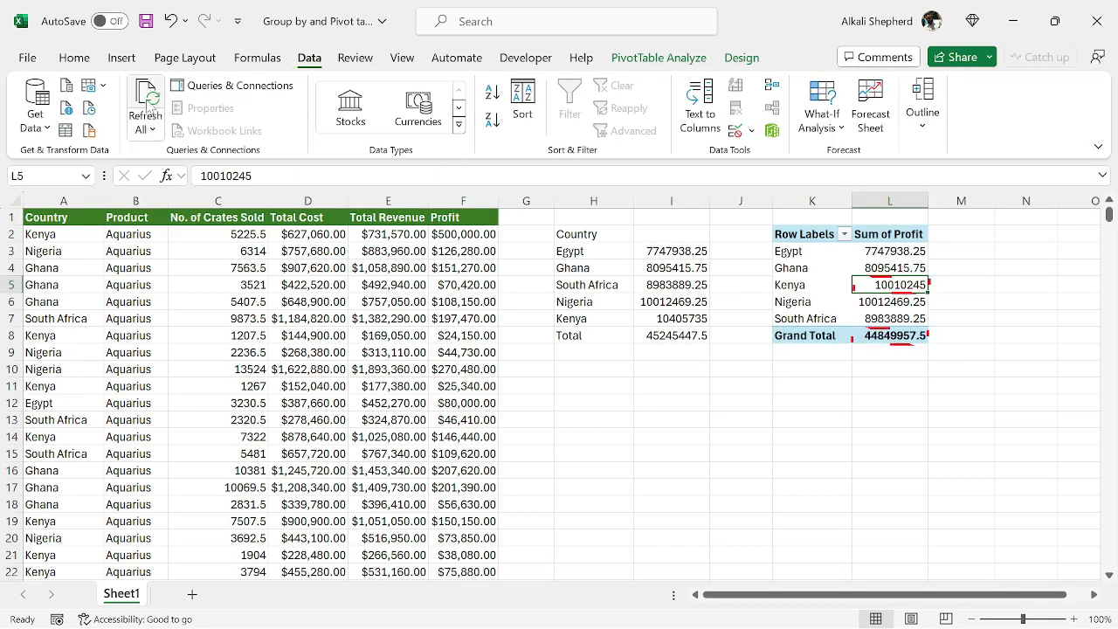
{"action": "left_click", "coordinate": [149, 110]}
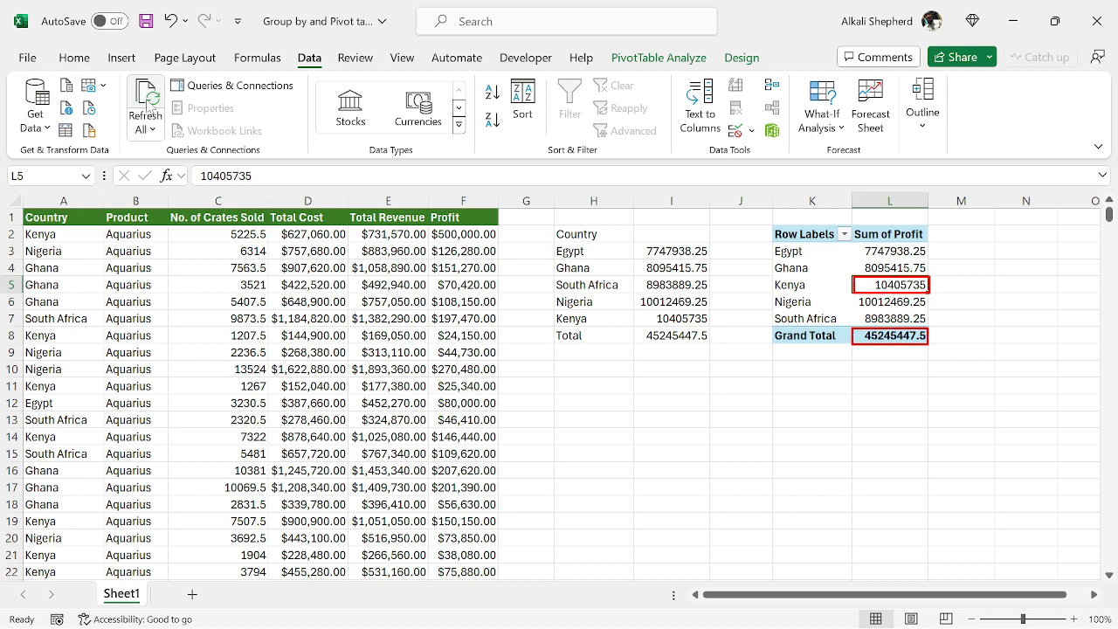
{"action": "mouse_move", "coordinate": [887, 286]}
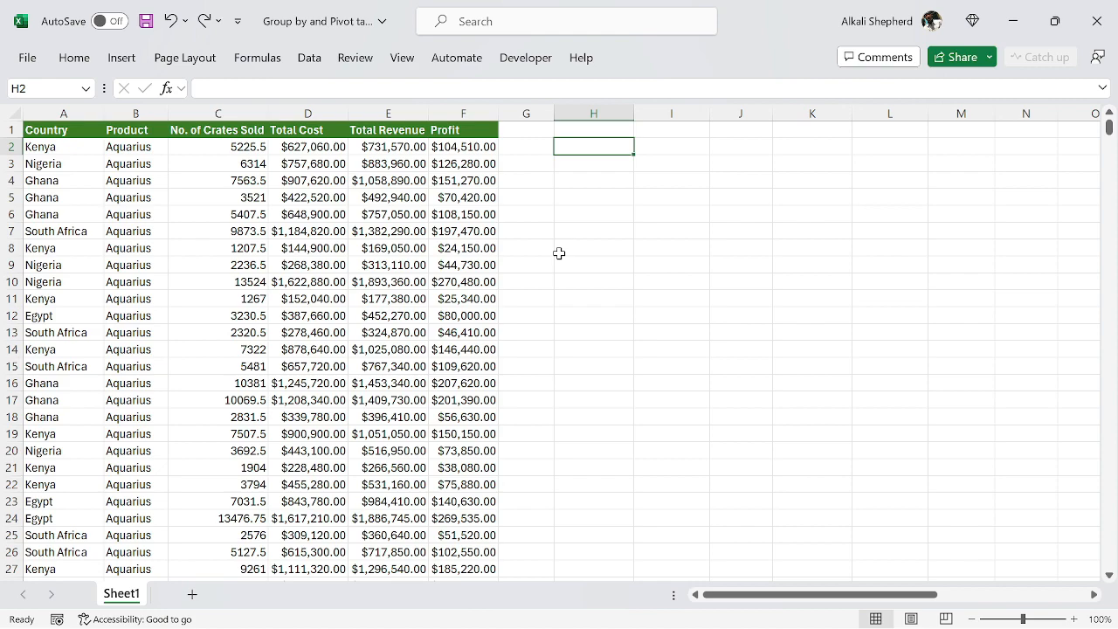
- Start a PIVOTBY formula in H2 with the Country column A1:A756 as its row fields
{"action": "type", "text": "=pivo"}
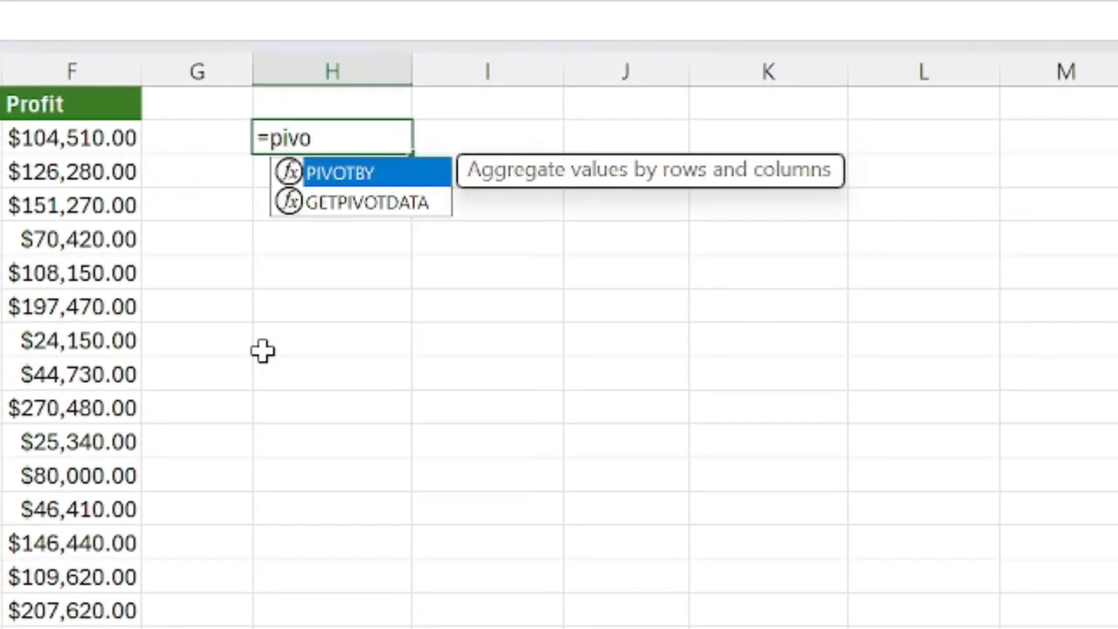
{"action": "type", "text": "t"}
{"action": "double_click", "coordinate": [328, 172]}
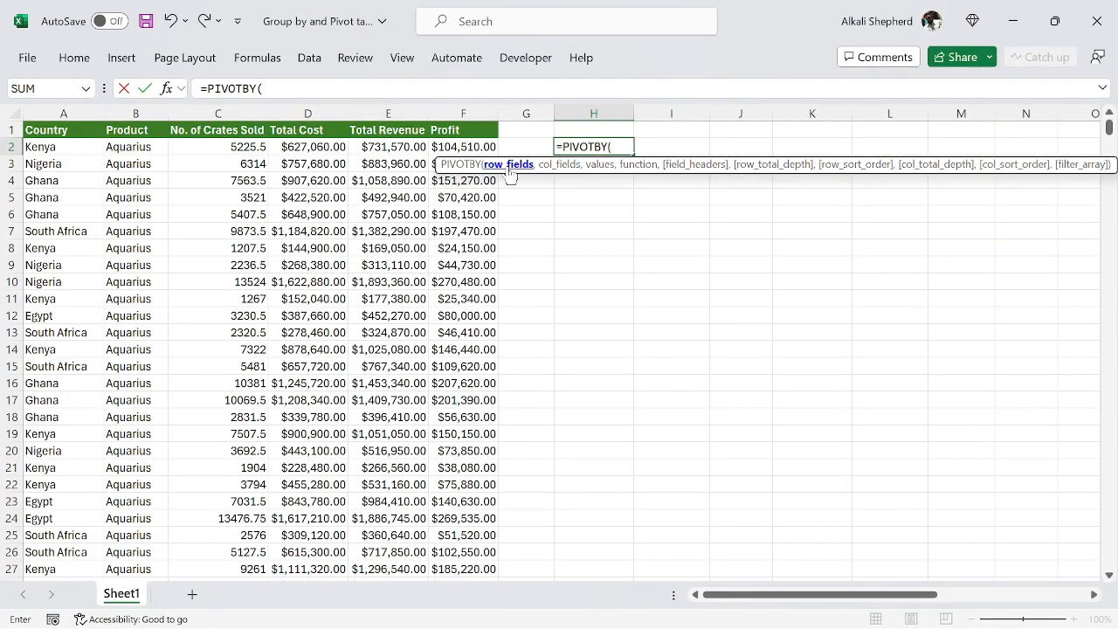
{"action": "left_click", "coordinate": [57, 133]}
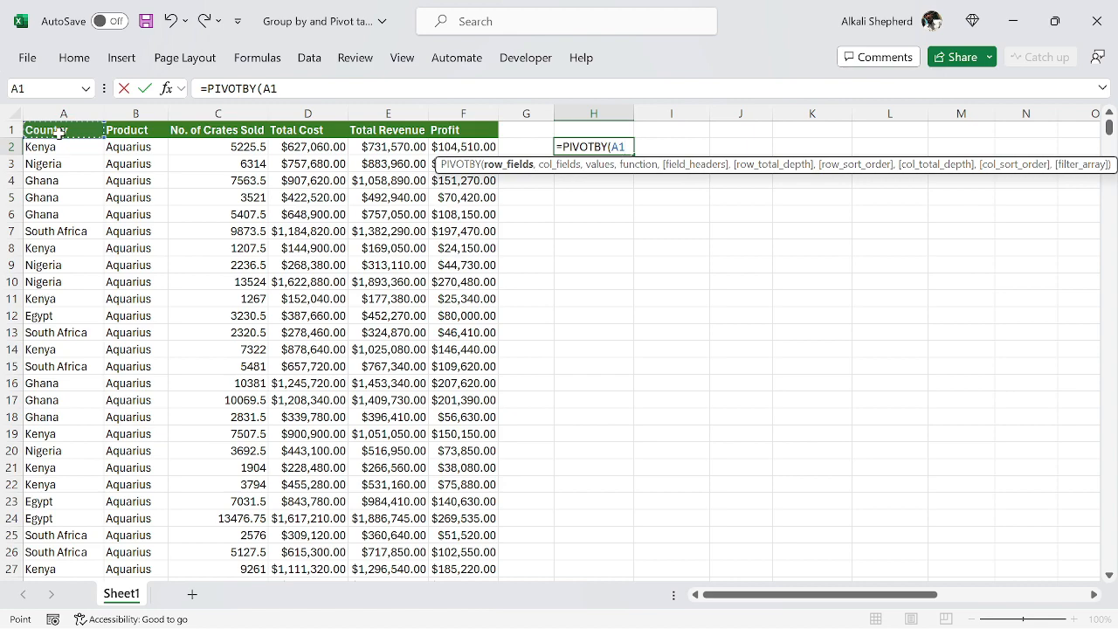
{"action": "key", "text": "ctrl+shift+Down"}
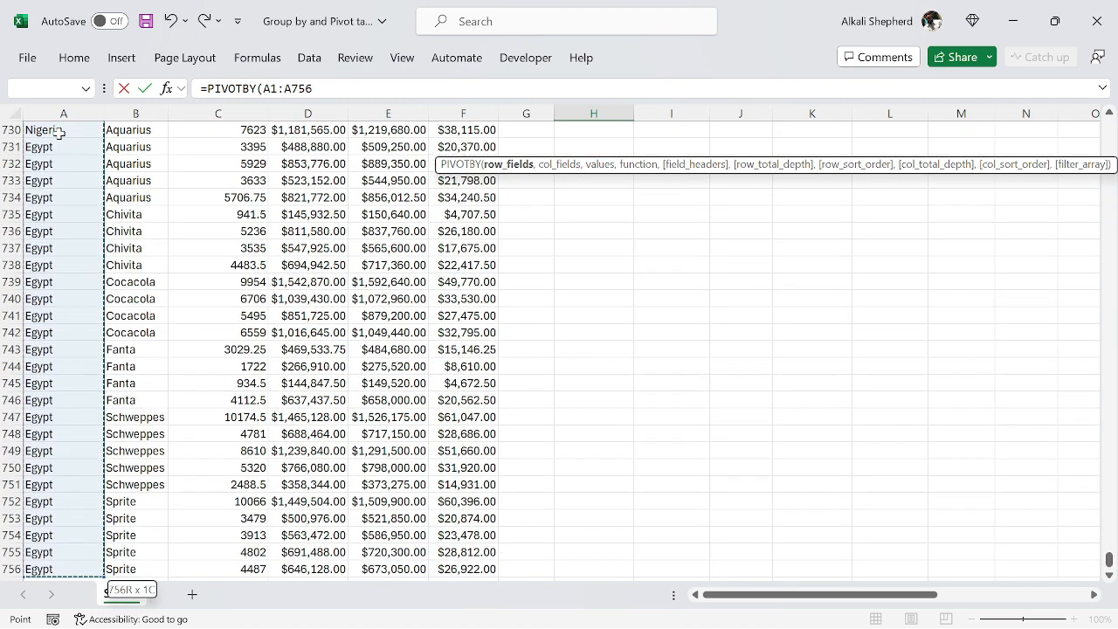
{"action": "key", "text": "ctrl+BackSpace"}
{"action": "type", "text": ","}
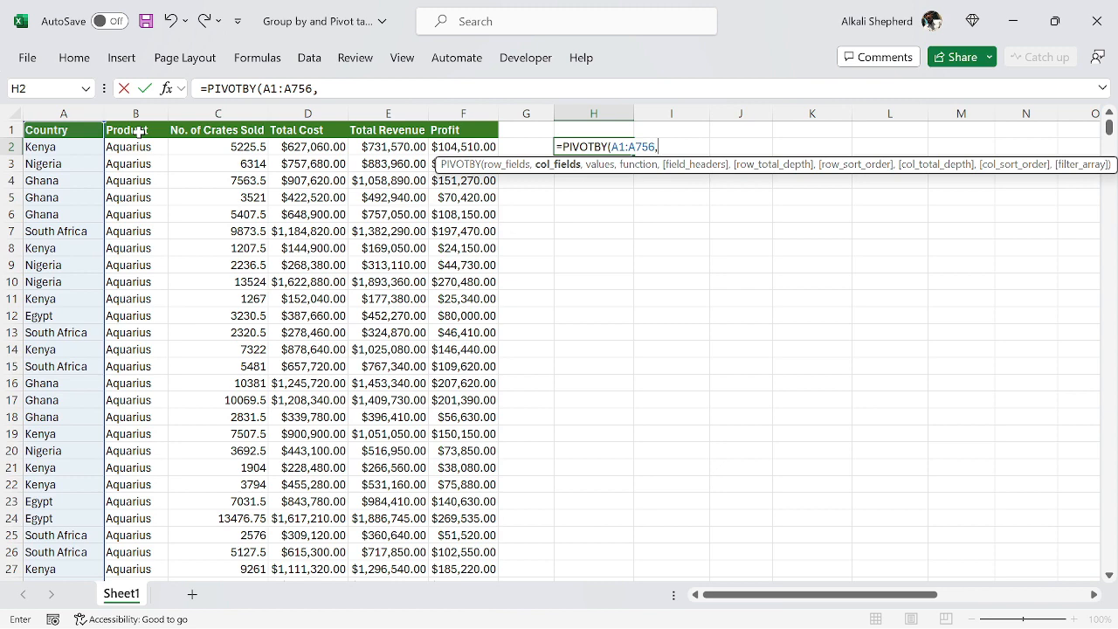
- Add the Product column B1:B756 as the column fields and the Profit column F1:F756 as the values of the PIVOTBY formula
{"action": "left_click", "coordinate": [138, 131]}
{"action": "key", "text": "ctrl+shift+Down"}
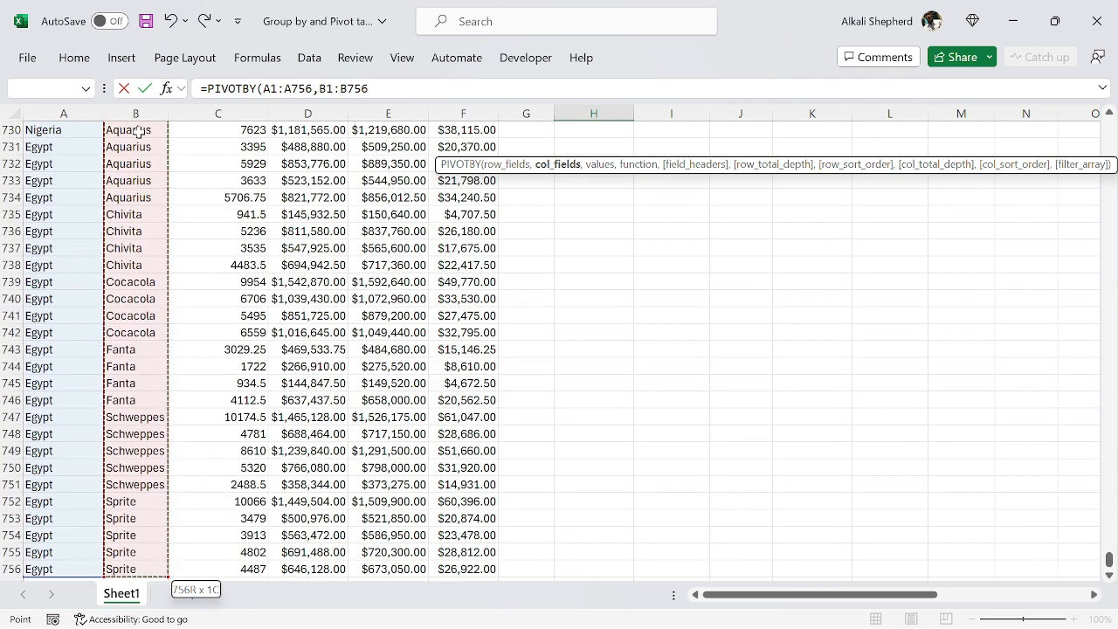
{"action": "key", "text": "ctrl+BackSpace"}
{"action": "type", "text": ","}
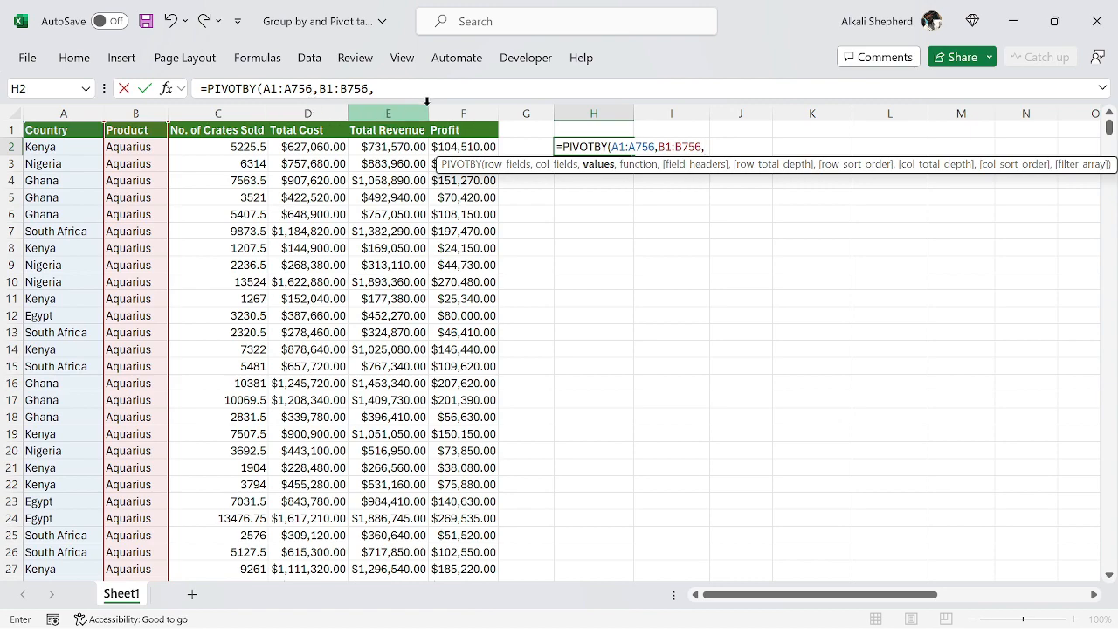
{"action": "left_click", "coordinate": [462, 129]}
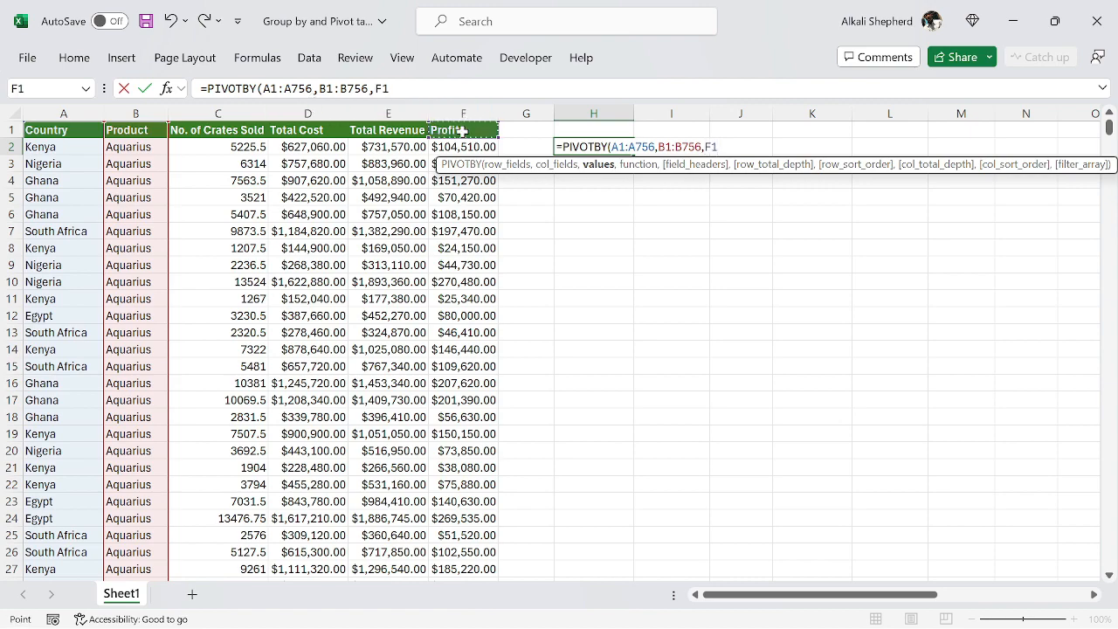
{"action": "key", "text": "ctrl+shift+Down"}
{"action": "key", "text": "ctrl+BackSpace"}
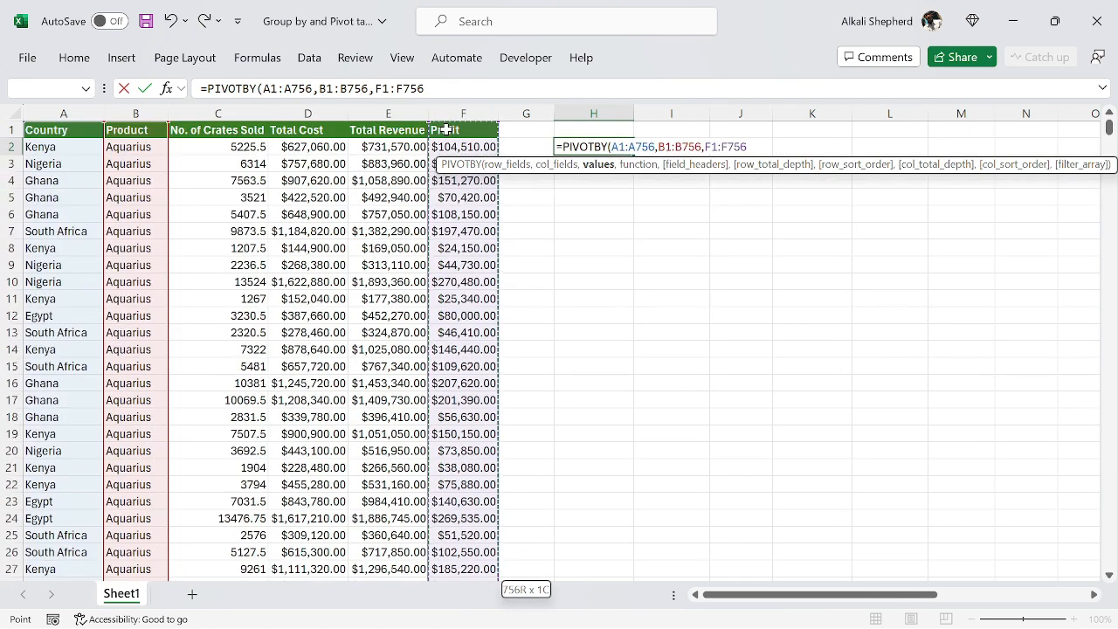
{"action": "type", "text": ","}
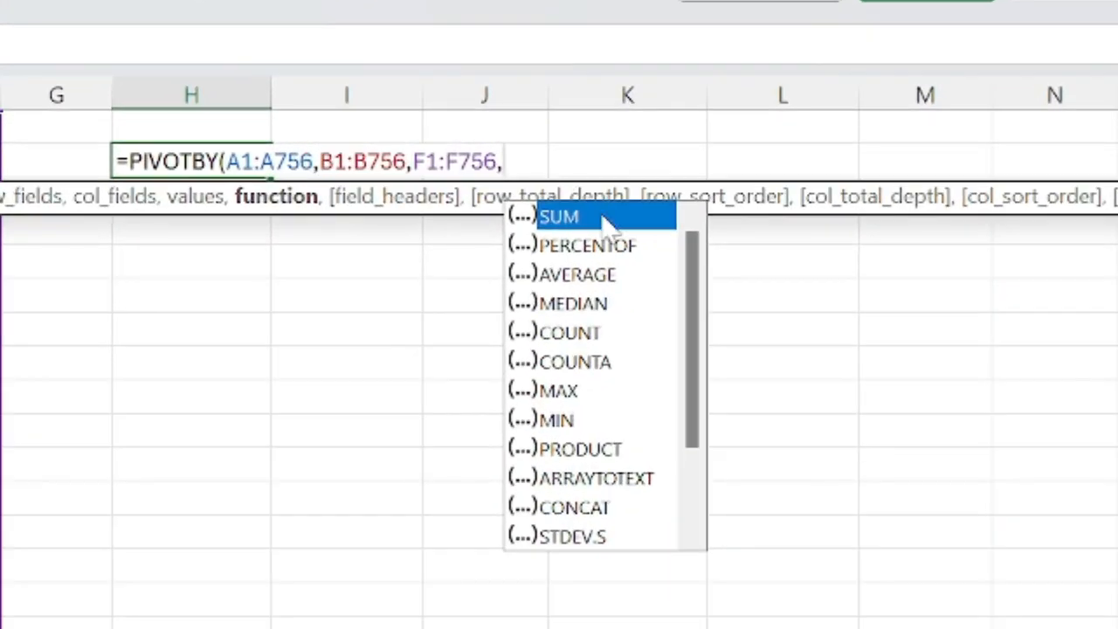
- Set the PIVOTBY function to SUM, field headers to 3 and row total depth to 1, and complete the formula
{"action": "double_click", "coordinate": [602, 218]}
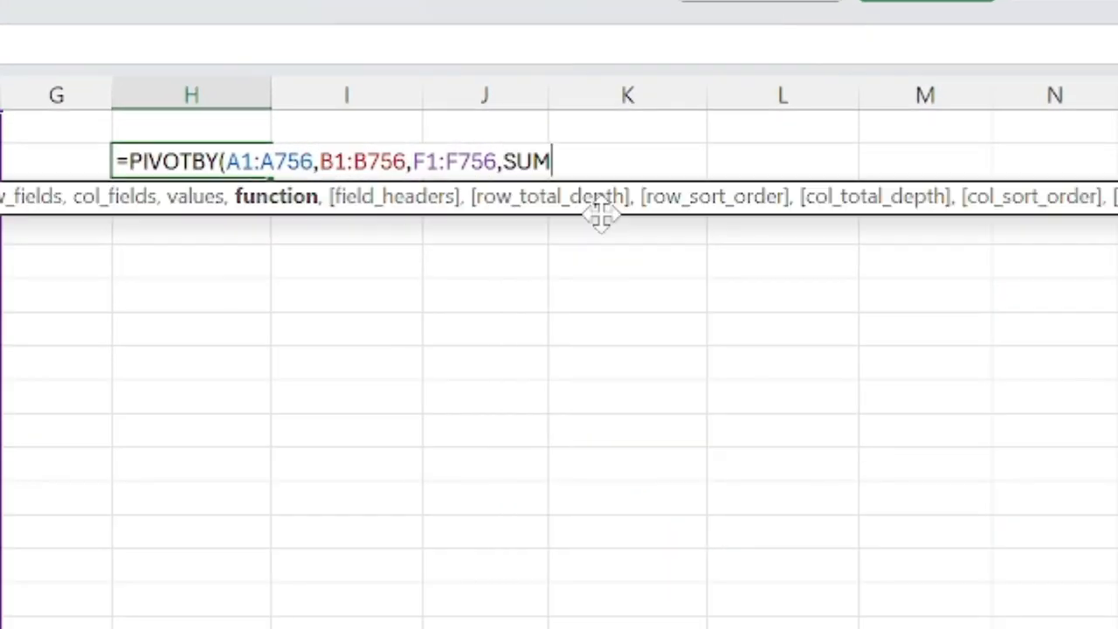
{"action": "type", "text": ","}
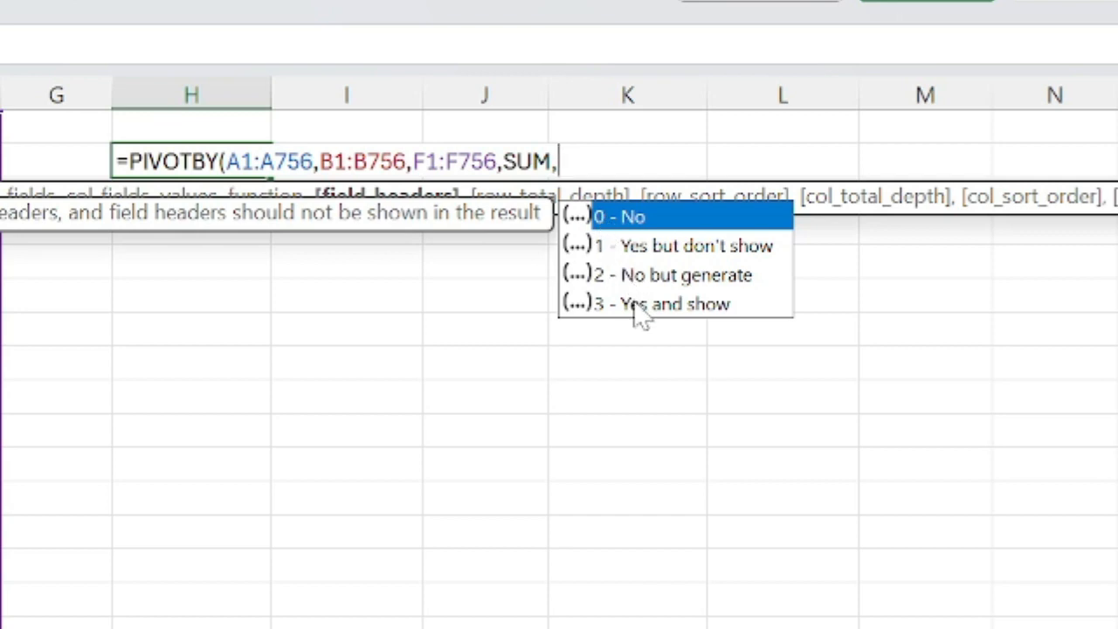
{"action": "type", "text": "3,"}
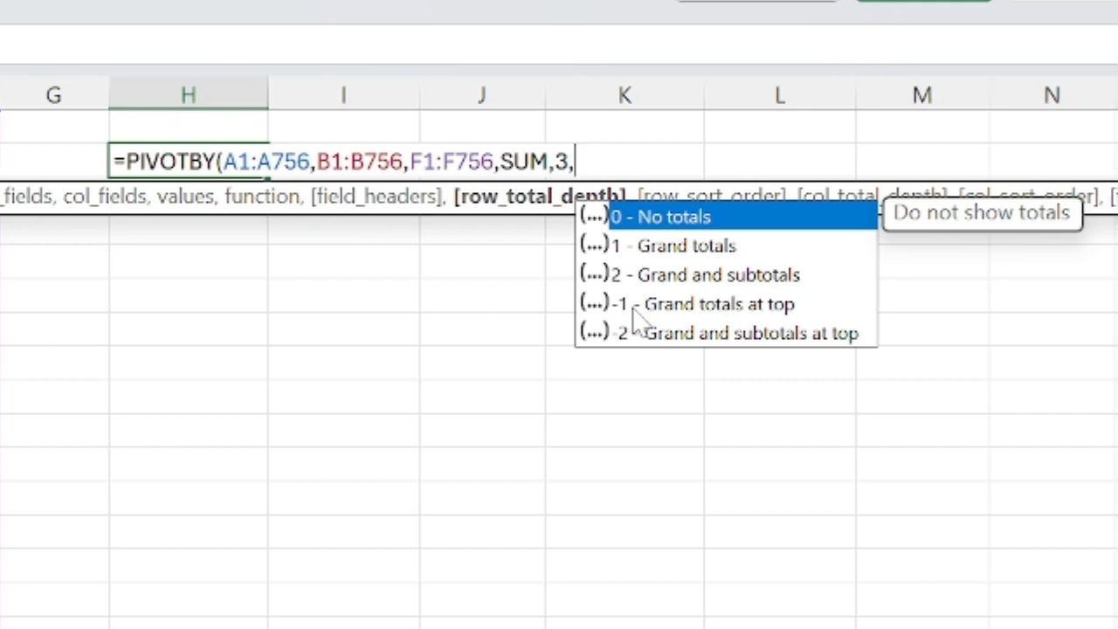
{"action": "type", "text": "1"}
{"action": "key", "text": "Return"}
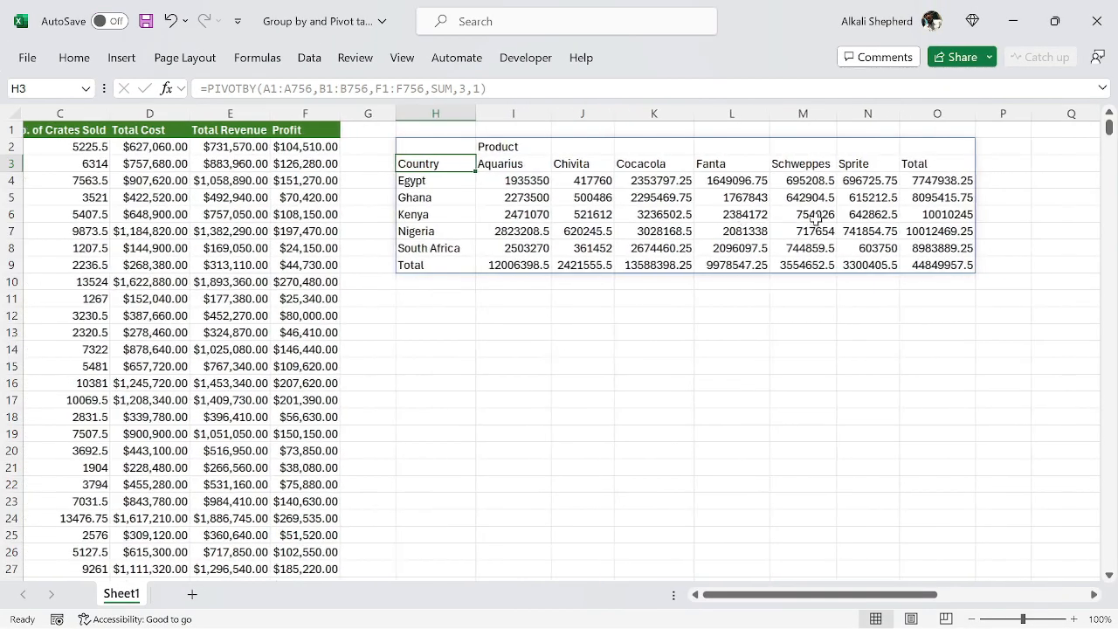
- Examine the profits by country and product in the PIVOTBY result, and select cell H11 below it
{"action": "scroll", "coordinate": [815, 219], "scroll_direction": "right", "scroll_amount": 1}
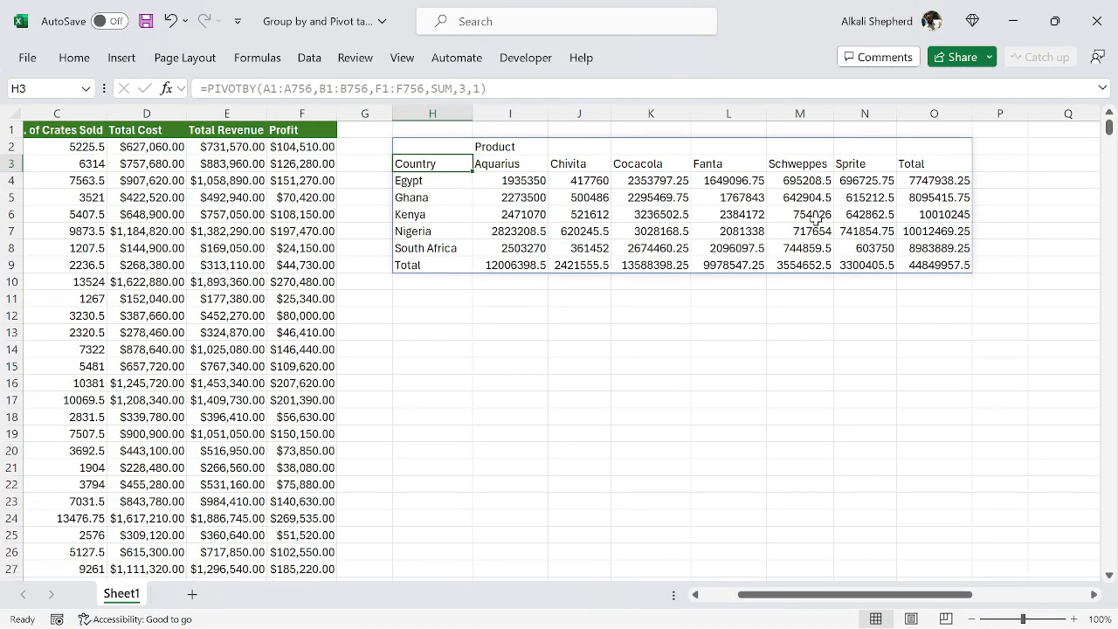
{"action": "left_click", "coordinate": [509, 186]}
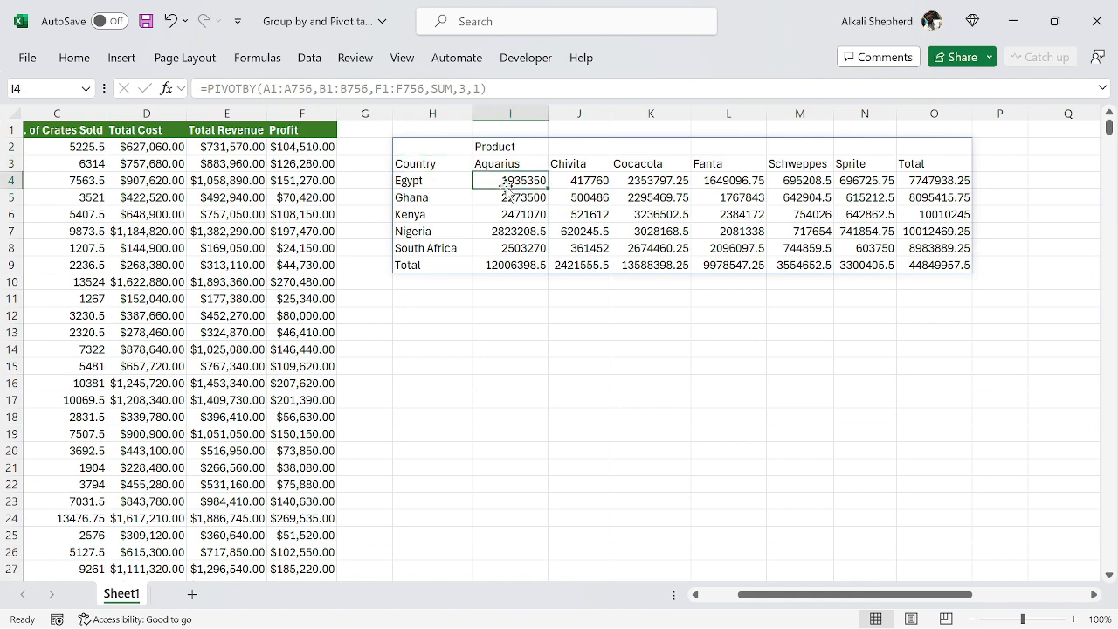
{"action": "left_click", "coordinate": [431, 182]}
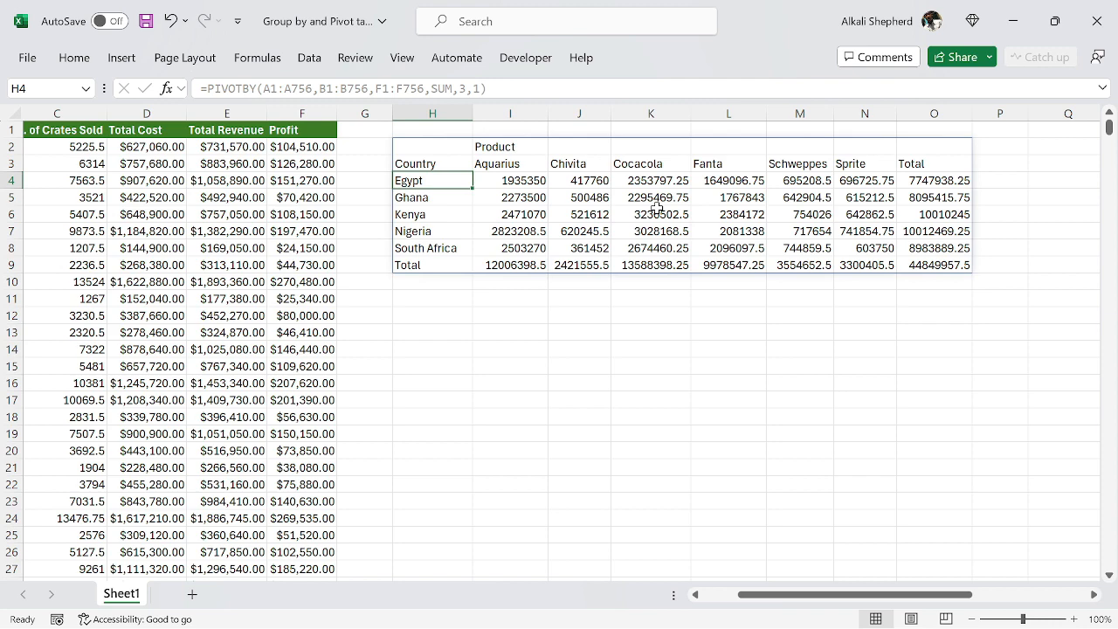
{"action": "scroll", "coordinate": [657, 210], "scroll_direction": "left", "scroll_amount": 3}
{"action": "left_click", "coordinate": [569, 299]}
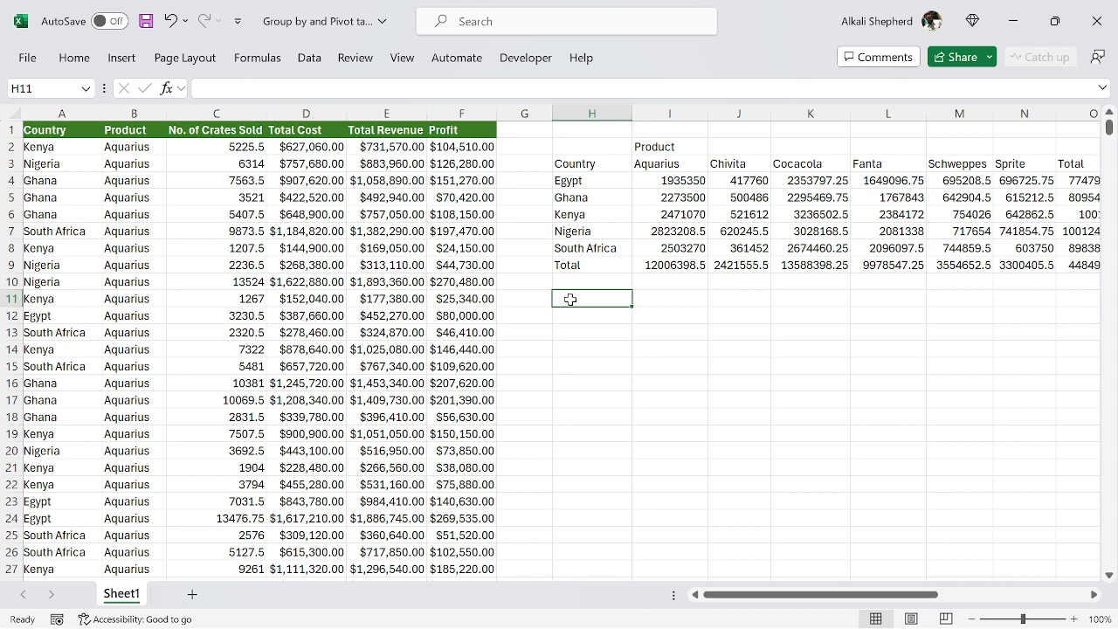
- Insert a PivotTable from the range Sheet1!A1:F756 on the existing worksheet at cell H12
{"action": "left_click", "coordinate": [146, 193]}
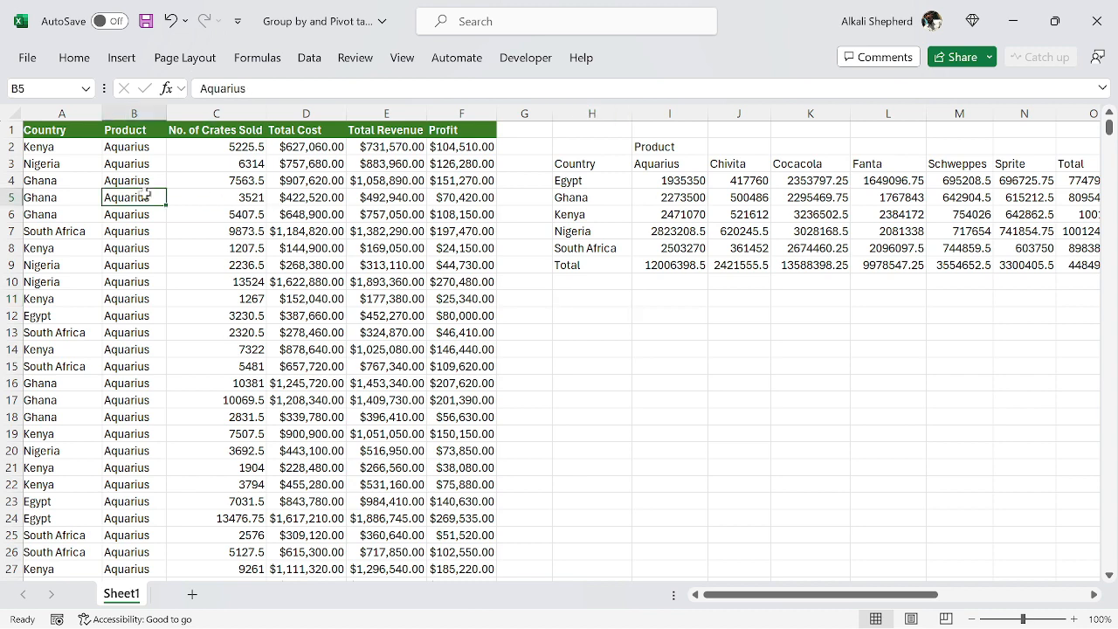
{"action": "left_click", "coordinate": [123, 58]}
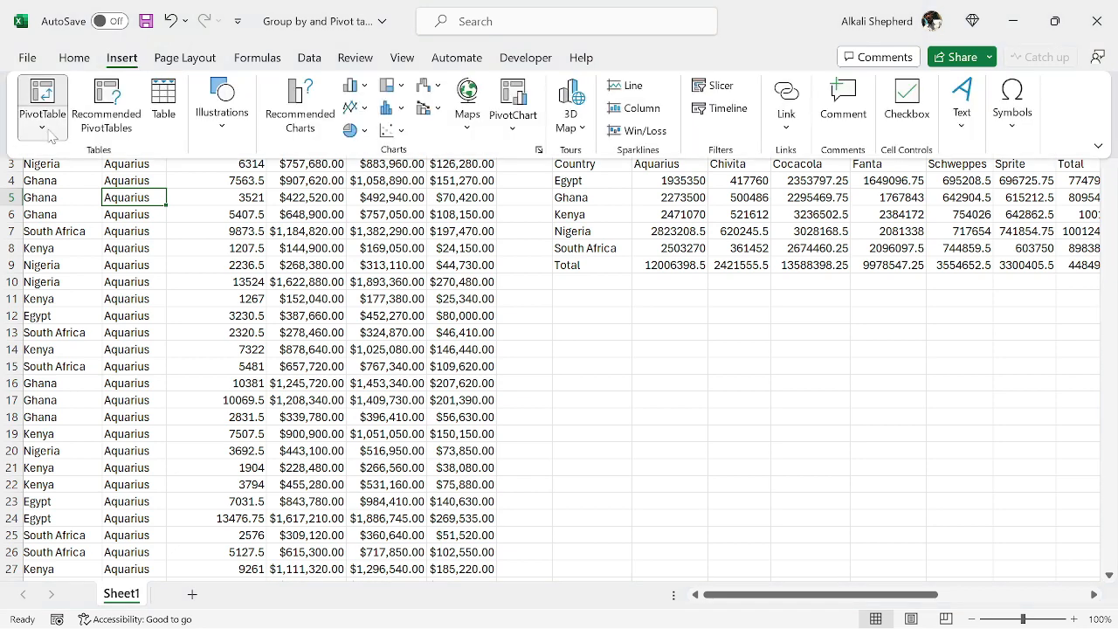
{"action": "left_click", "coordinate": [50, 135]}
{"action": "left_click", "coordinate": [80, 155]}
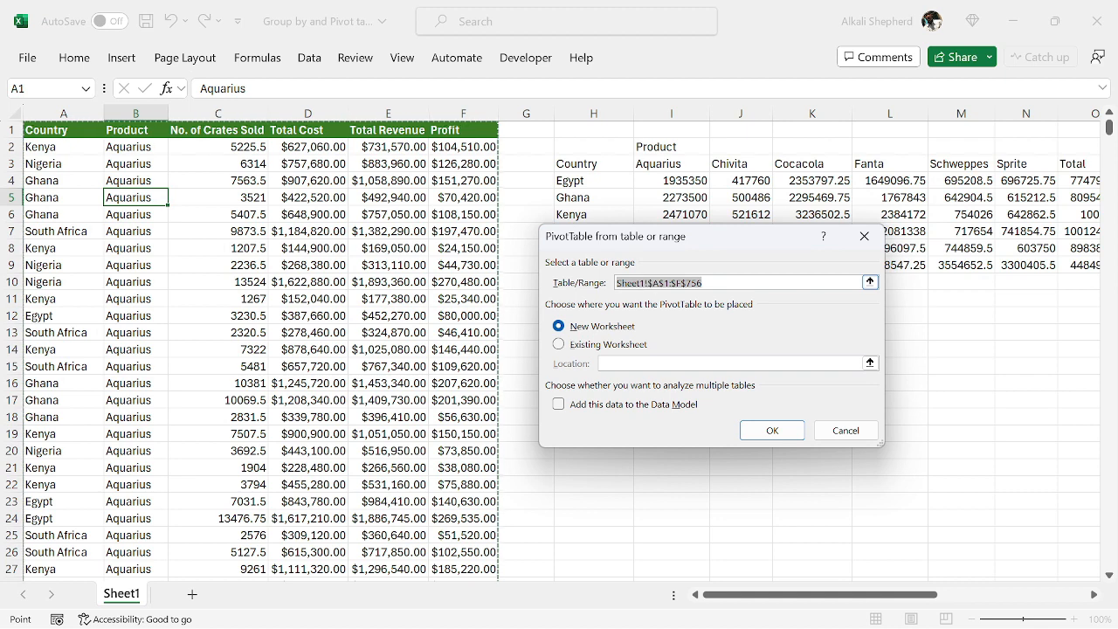
{"action": "left_click", "coordinate": [560, 345]}
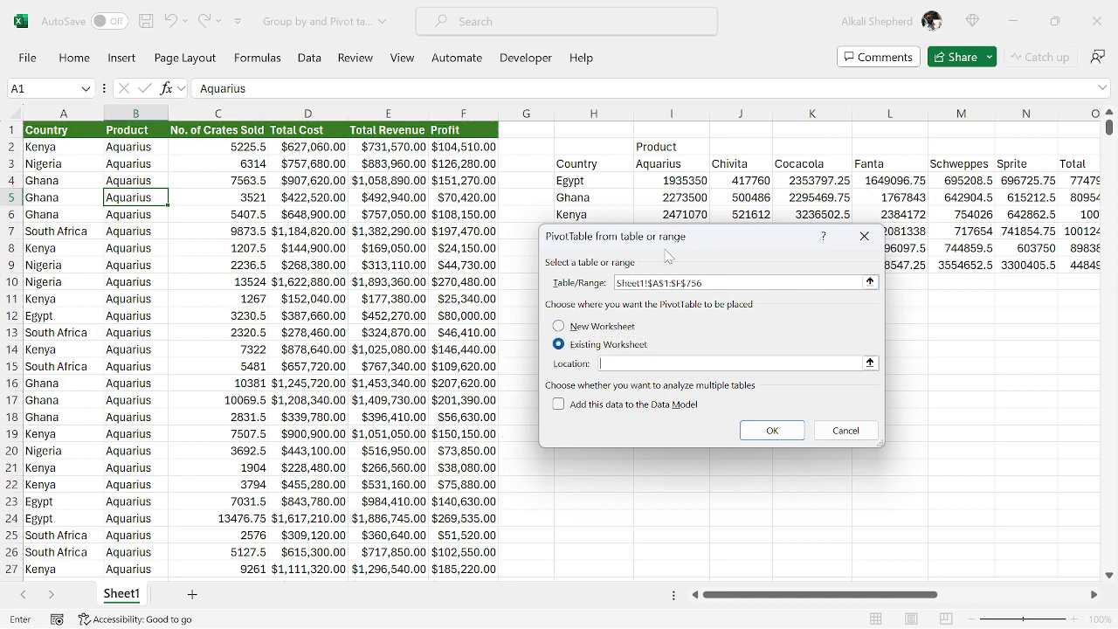
{"action": "left_click_drag", "start_coordinate": [664, 249], "coordinate": [687, 391]}
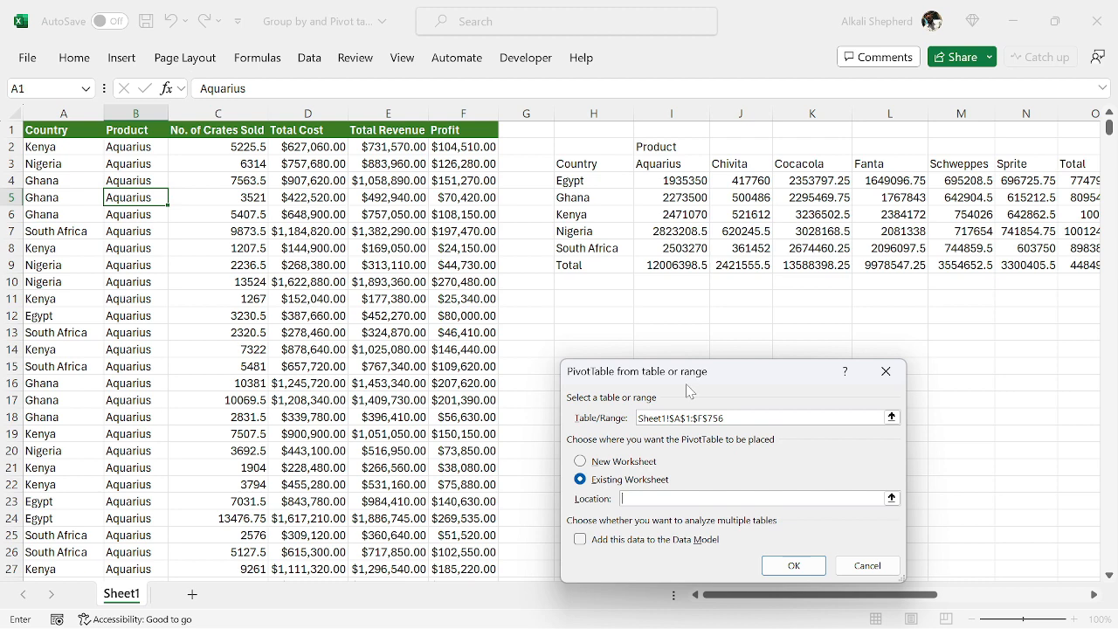
{"action": "left_click", "coordinate": [579, 315]}
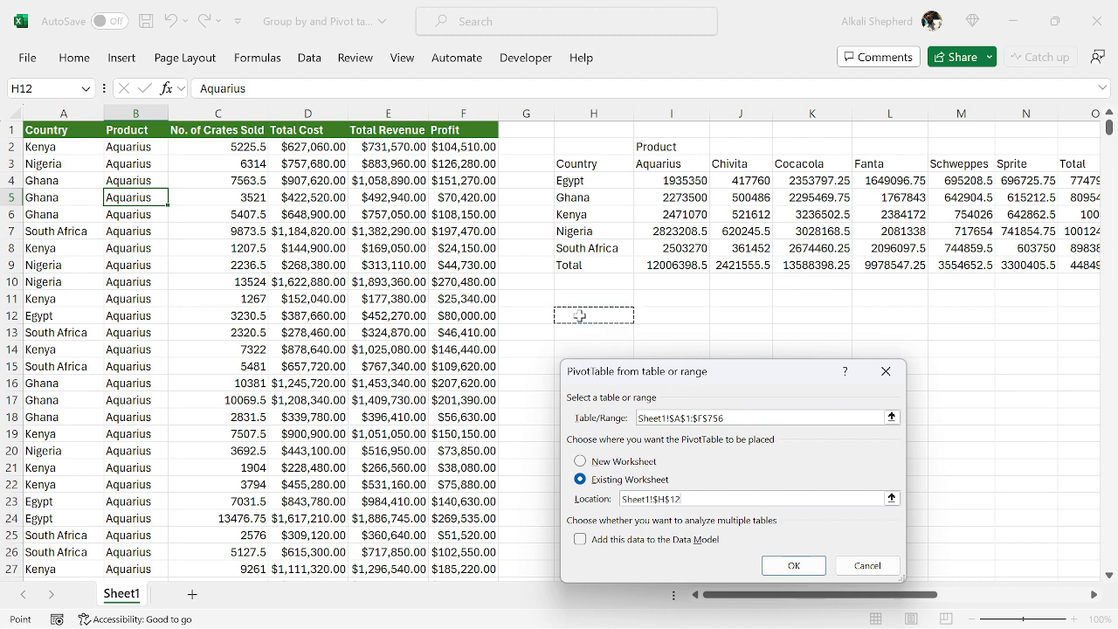
{"action": "key", "text": "Return"}
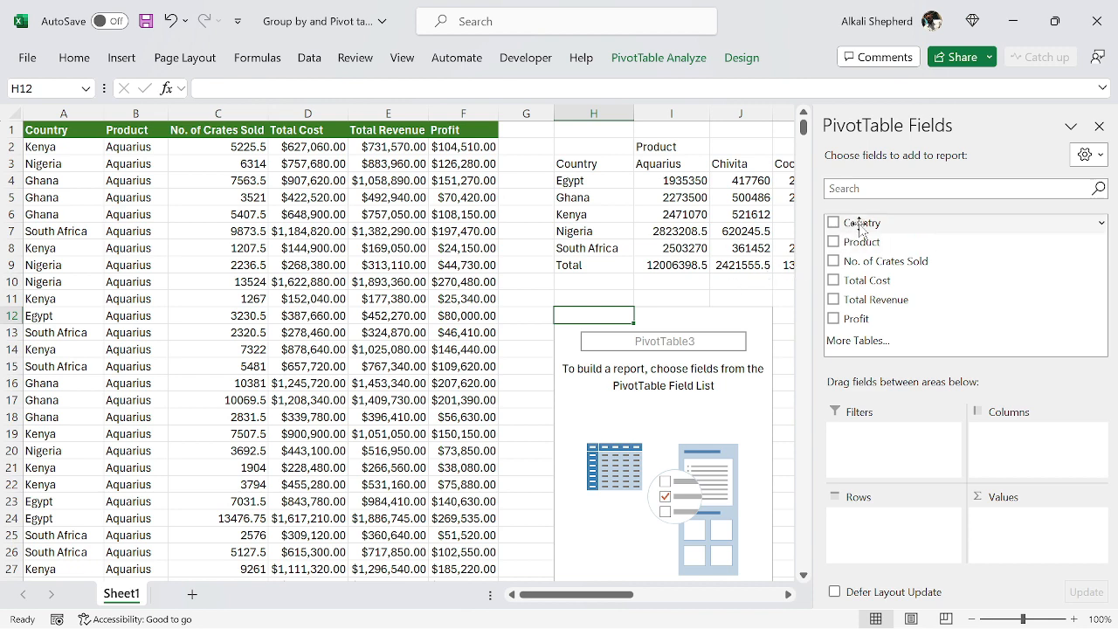
- Lay out the PivotTable with Country as rows, Product as columns and Profit as values, and close its field list
{"action": "left_click_drag", "start_coordinate": [859, 226], "coordinate": [858, 521]}
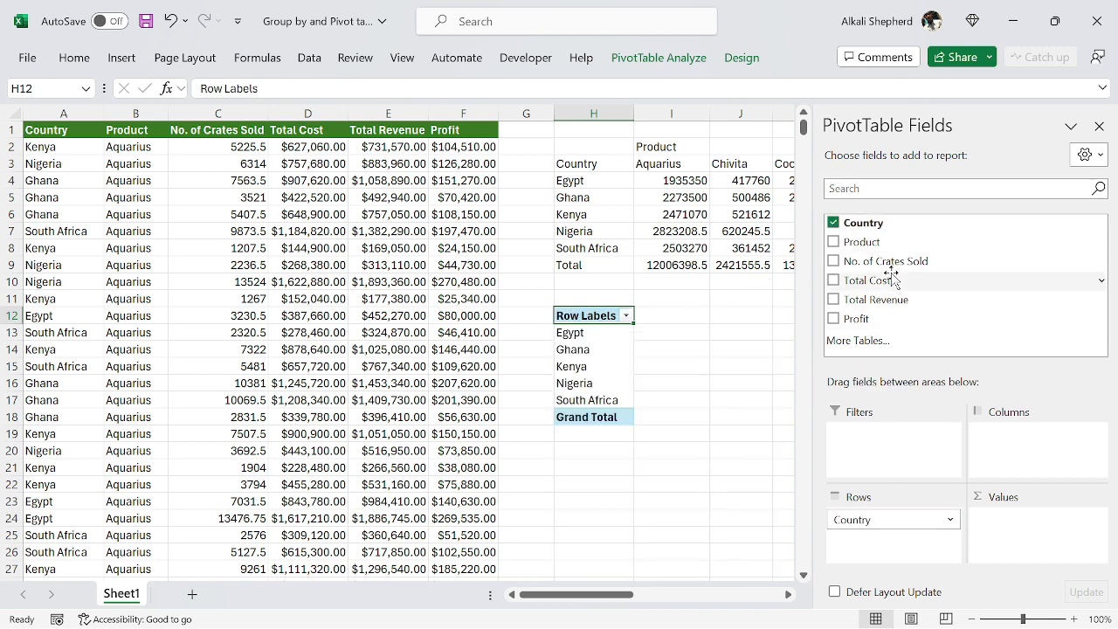
{"action": "left_click_drag", "start_coordinate": [891, 242], "coordinate": [1033, 437]}
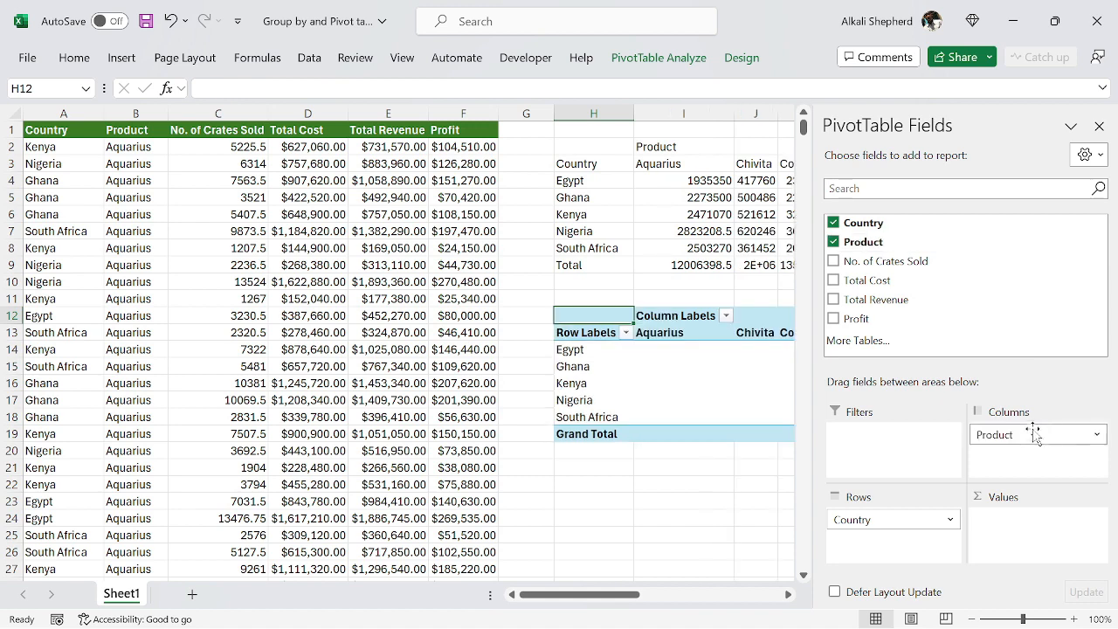
{"action": "left_click_drag", "start_coordinate": [872, 320], "coordinate": [1046, 525]}
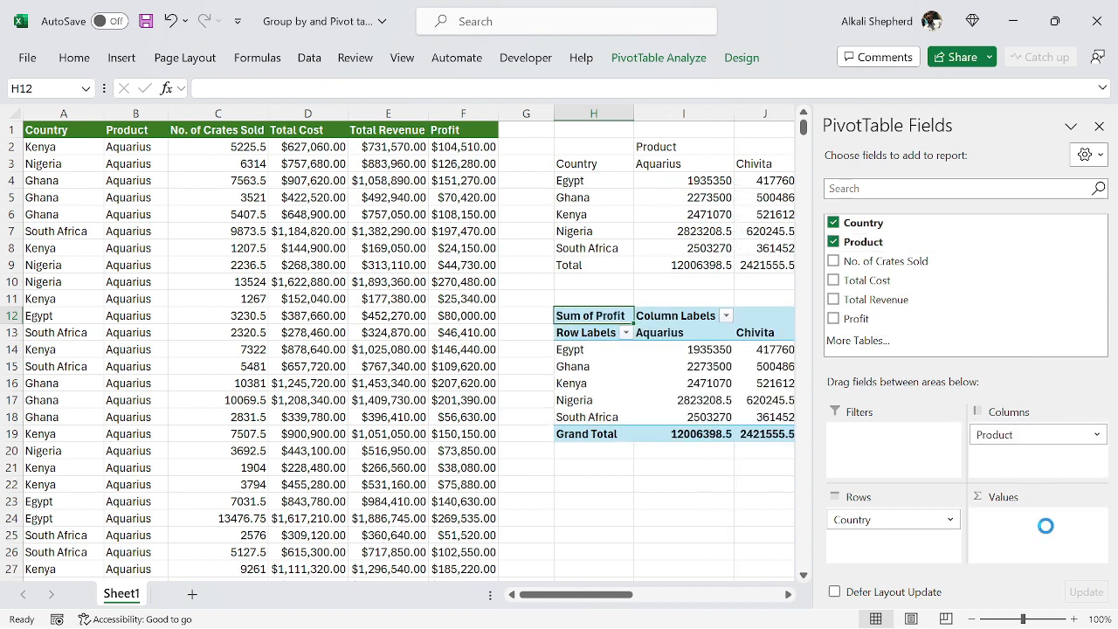
{"action": "left_click", "coordinate": [1099, 126]}
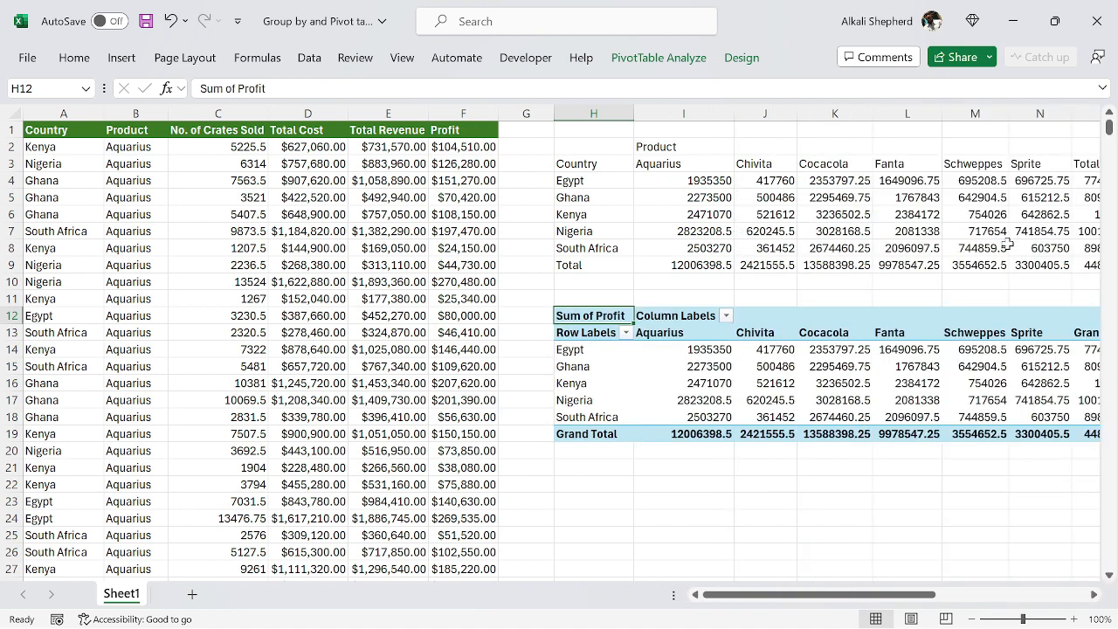
- Compare the PivotTable's profits and totals by country and product with those of the PIVOTBY result above it
{"action": "scroll", "coordinate": [1008, 245], "scroll_direction": "right", "scroll_amount": 3}
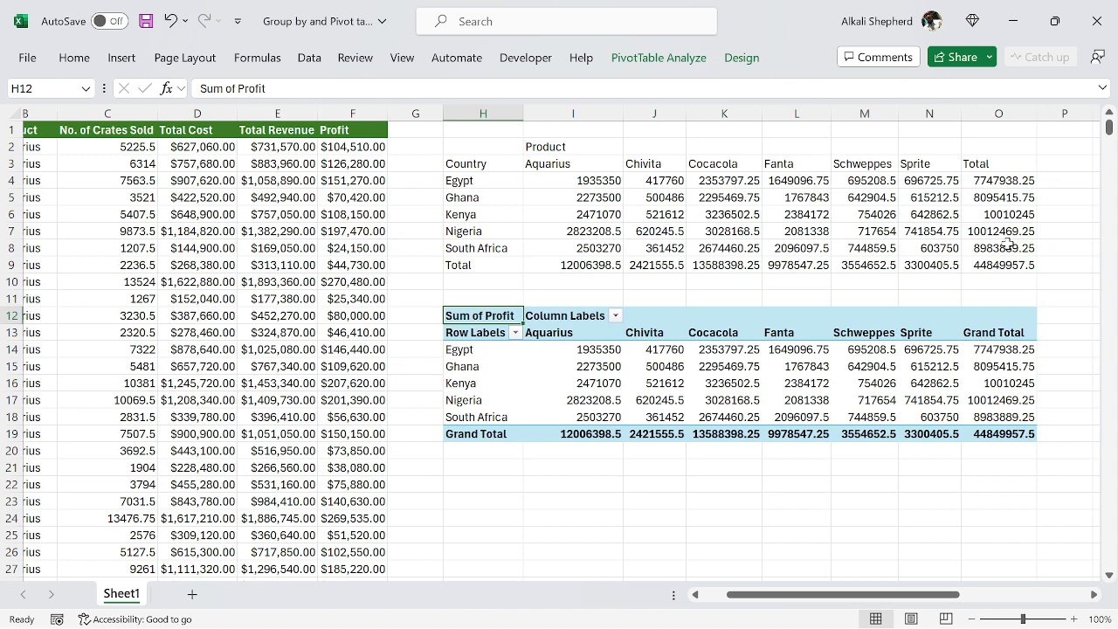
{"action": "left_click", "coordinate": [548, 348]}
{"action": "left_click", "coordinate": [555, 183]}
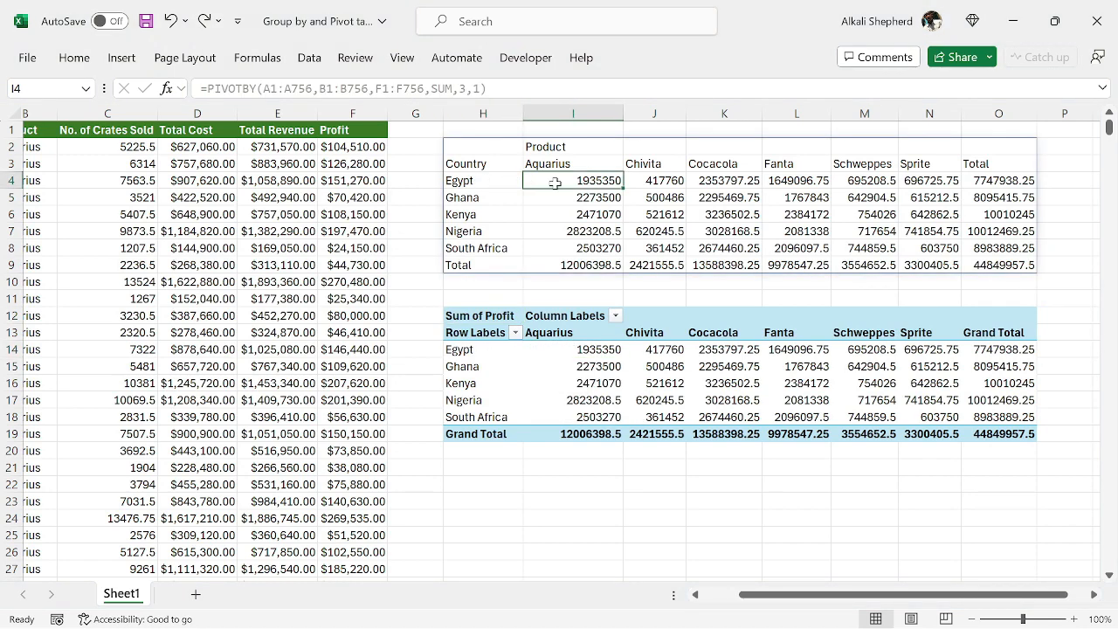
- Change the profit of the Egypt Aquarius record in cell F12 to 500000
{"action": "scroll", "coordinate": [501, 229], "scroll_direction": "left", "scroll_amount": 3}
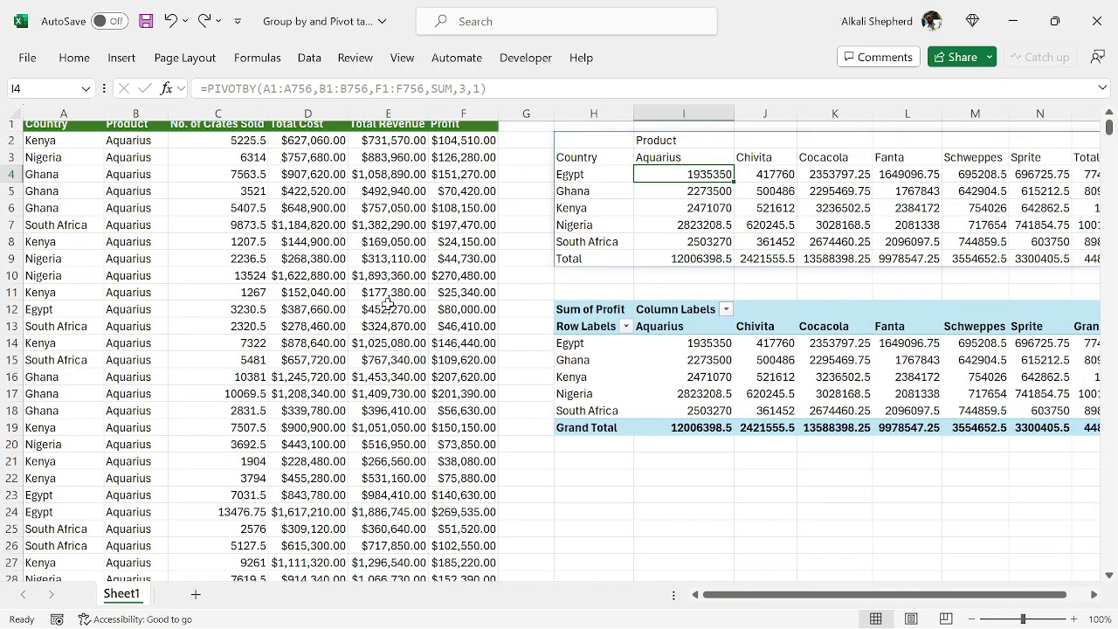
{"action": "left_click", "coordinate": [455, 310]}
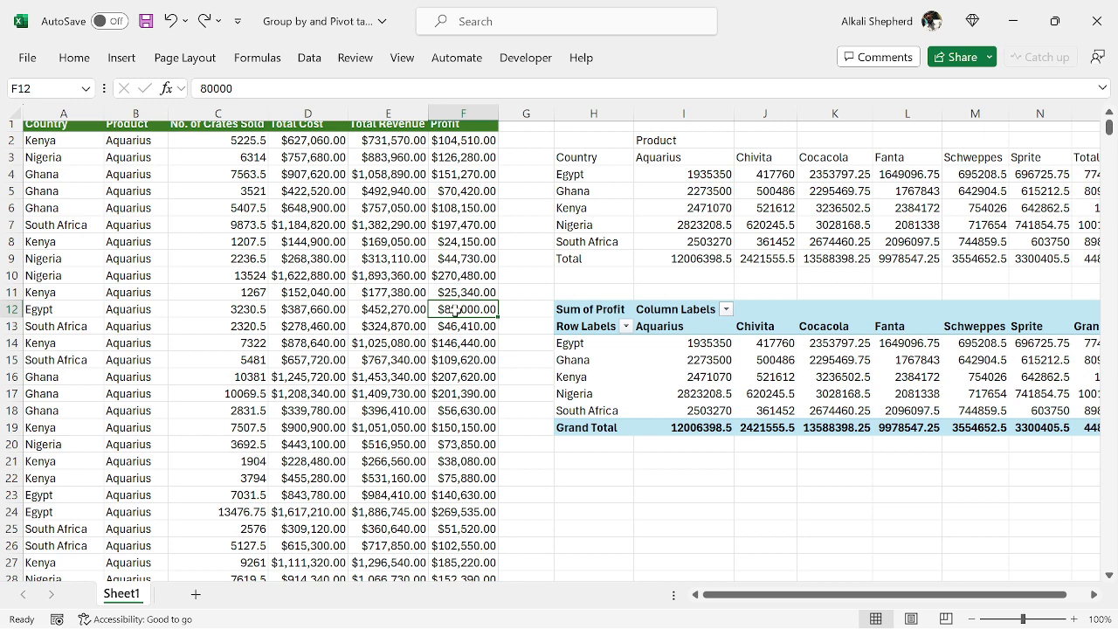
{"action": "type", "text": "50000"}
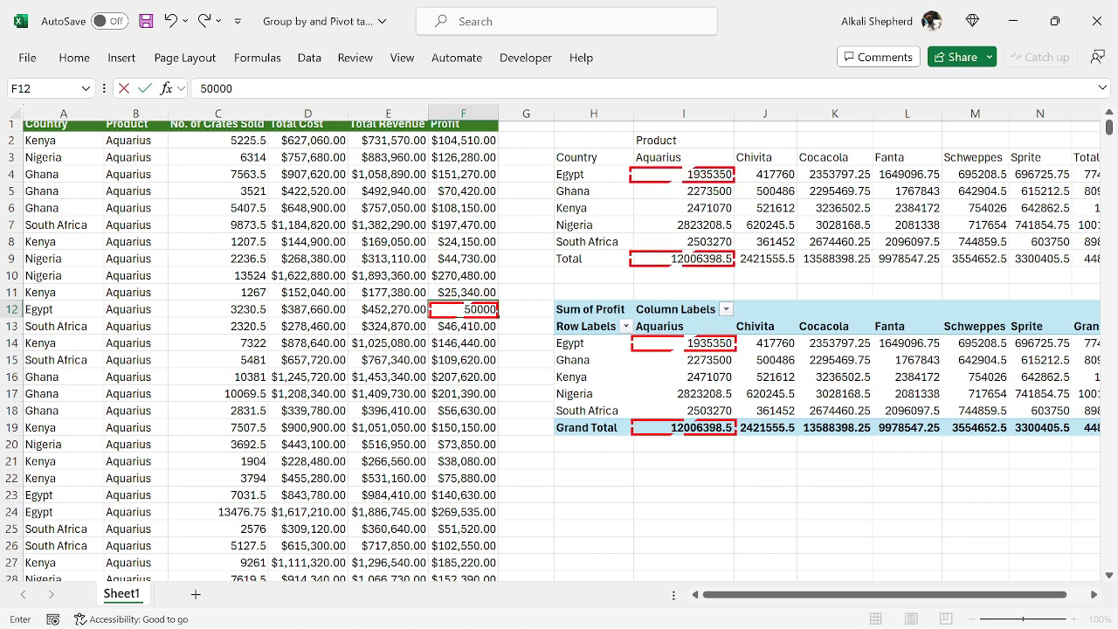
{"action": "type", "text": "0"}
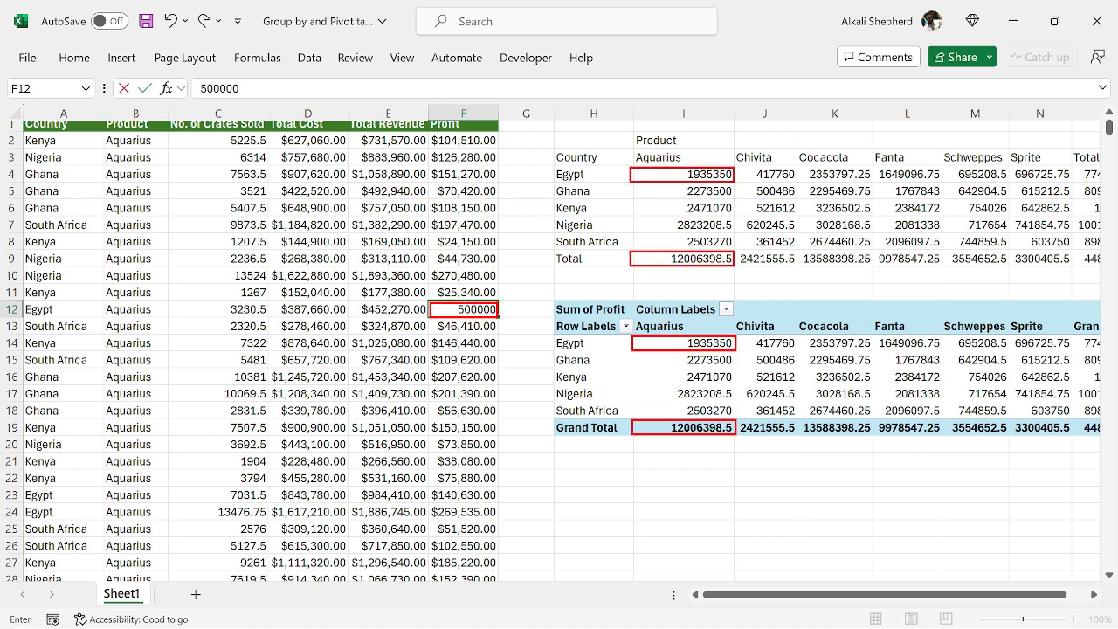
{"action": "key", "text": "Return"}
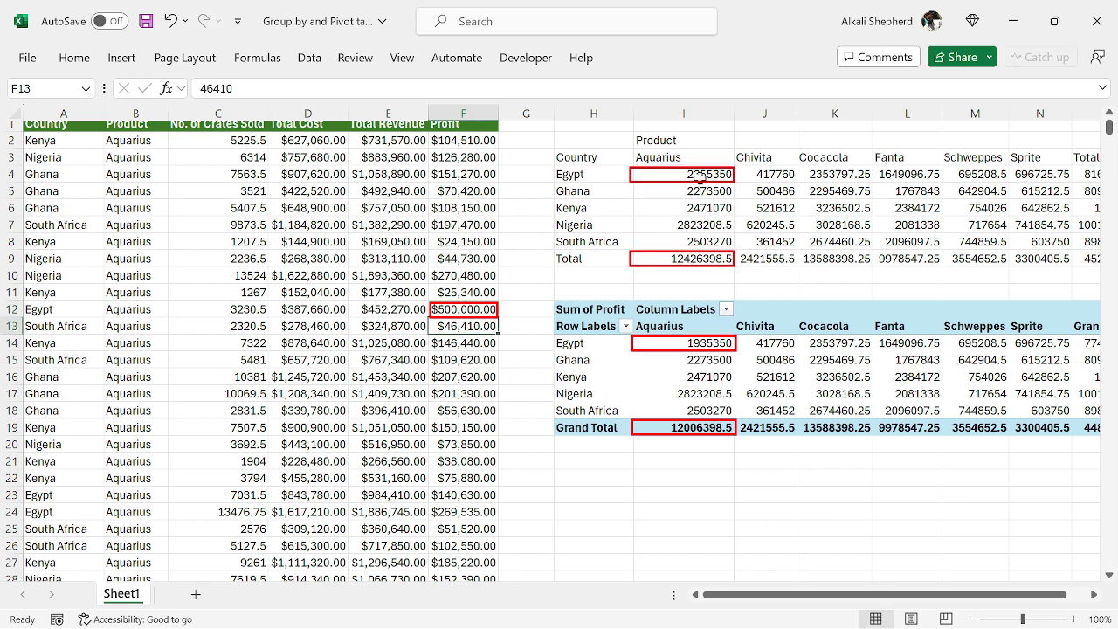
- Compare the Egypt Aquarius profit in the PIVOTBY result and the PivotTable, and refresh all data to update the PivotTable
{"action": "left_click", "coordinate": [694, 174]}
{"action": "left_click", "coordinate": [694, 343]}
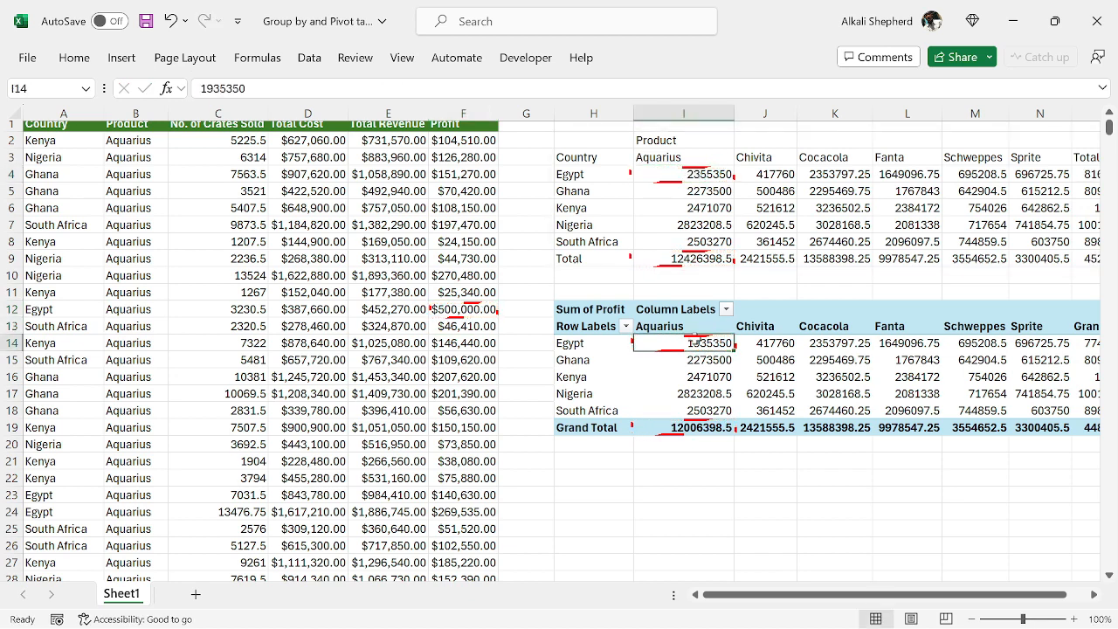
{"action": "left_click", "coordinate": [309, 58]}
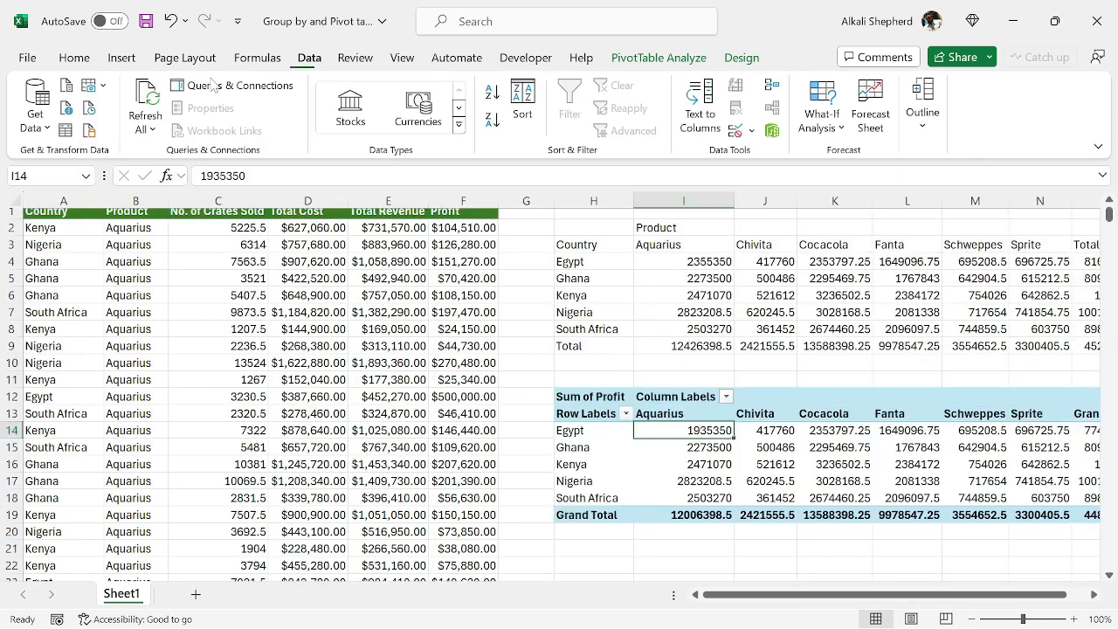
{"action": "left_click", "coordinate": [150, 99]}
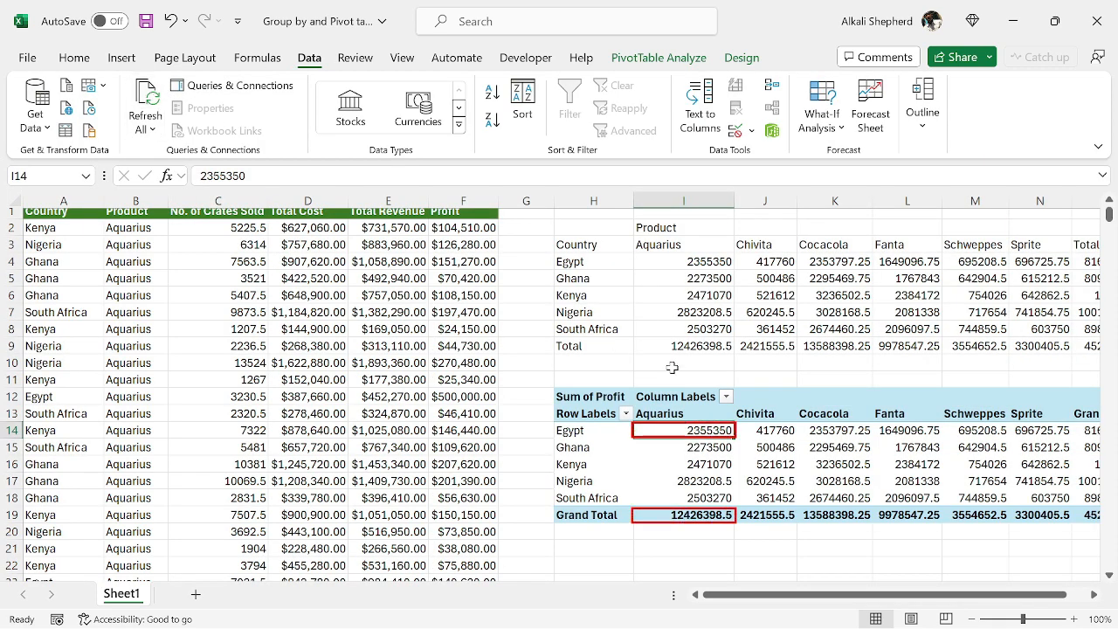